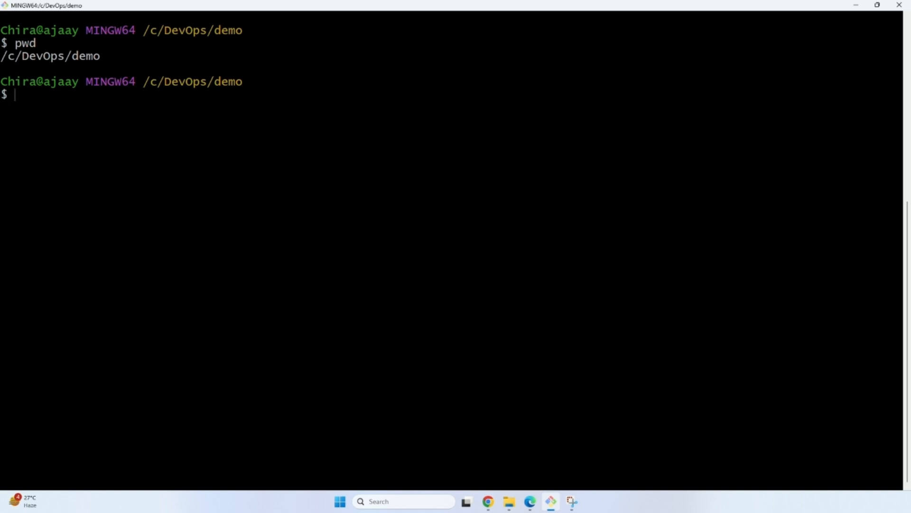
Generate an SSH key pair in the demo folder with ssh-keygen, using the file name aws-key and an empty passphrase.
type("ssh-keygen")
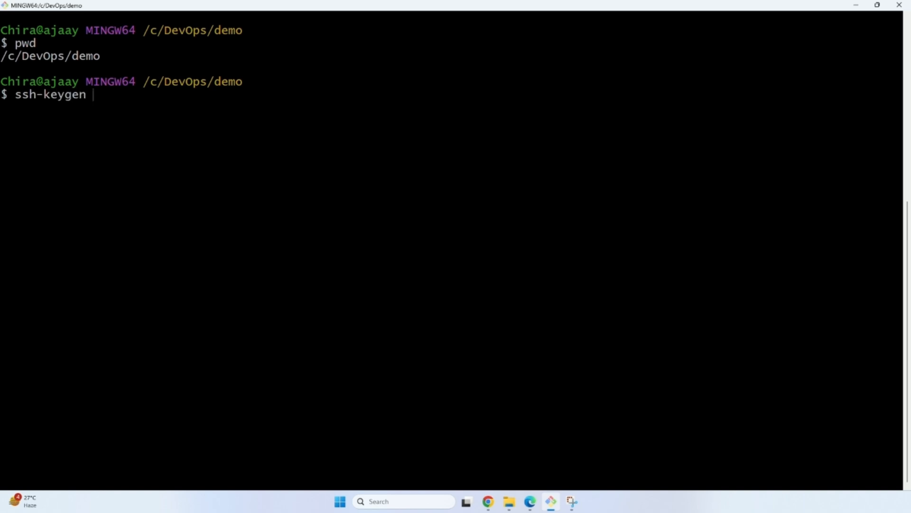
type(" -f aws-key")
key("Return")
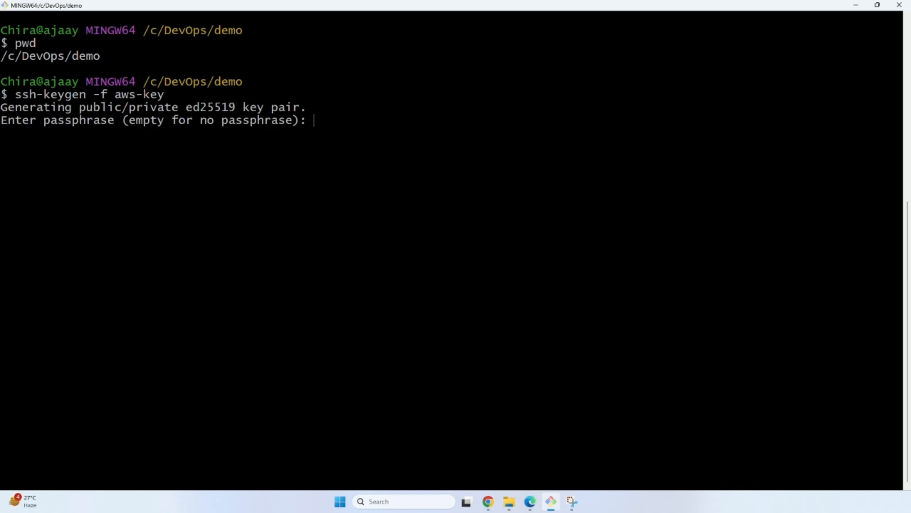
key("Return")
key("Return")
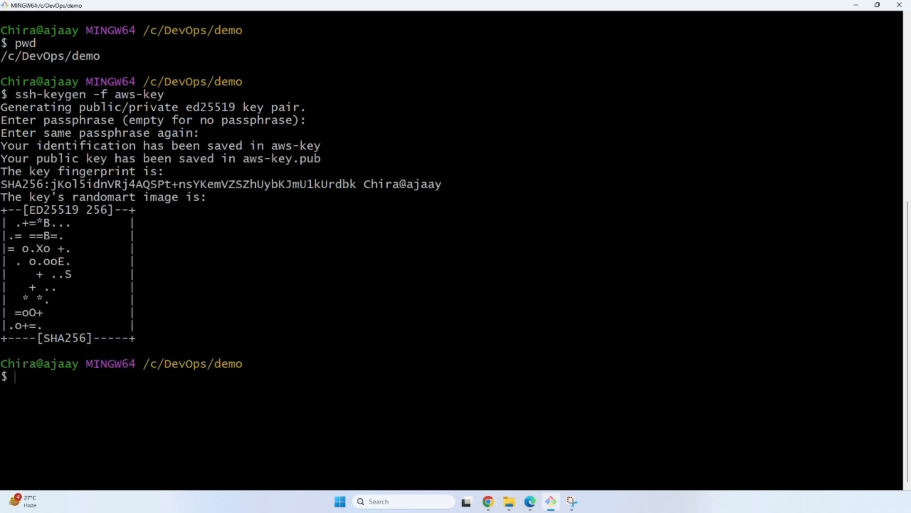
List the files in the demo folder and clear the earlier terminal output.
type("ls")
key("Return")
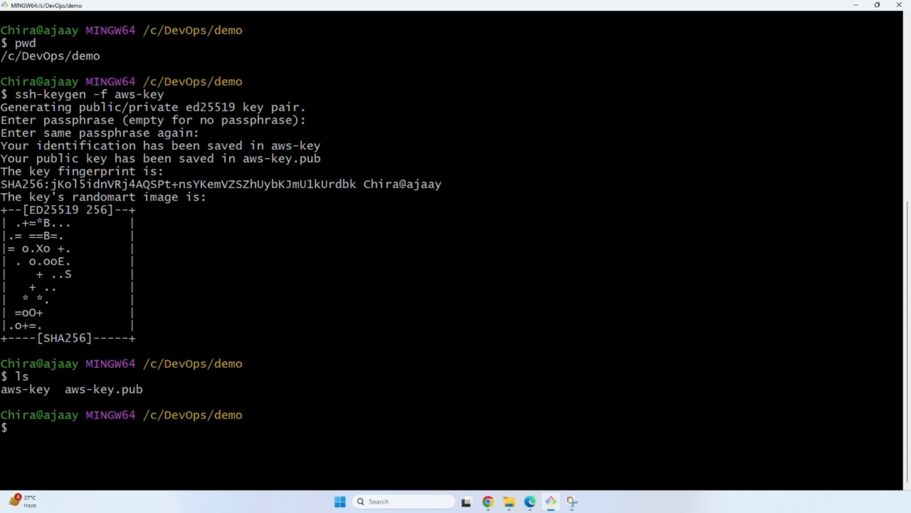
key("ctrl+l")
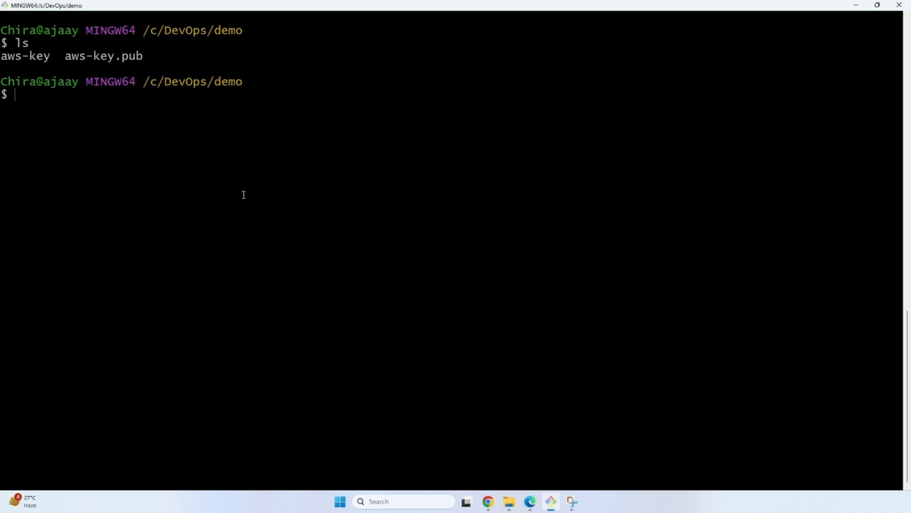
Switch to the EC2 console in Chrome and open the Key Pairs page under Network & Security.
left_click(489, 502)
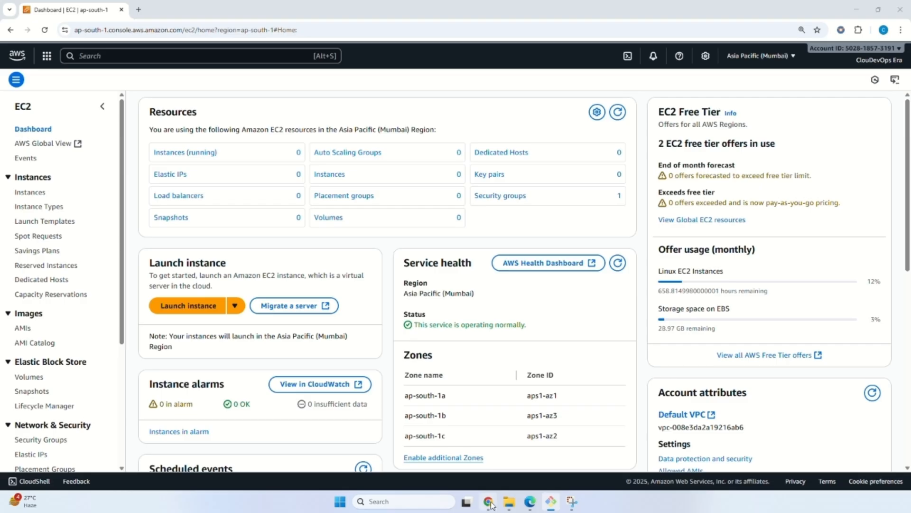
scroll(59, 227, "down", 1)
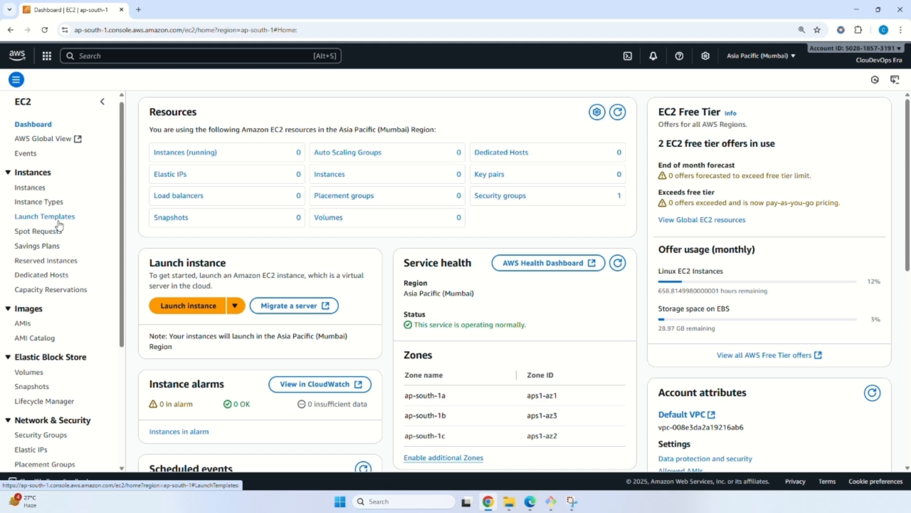
scroll(60, 227, "down", 4)
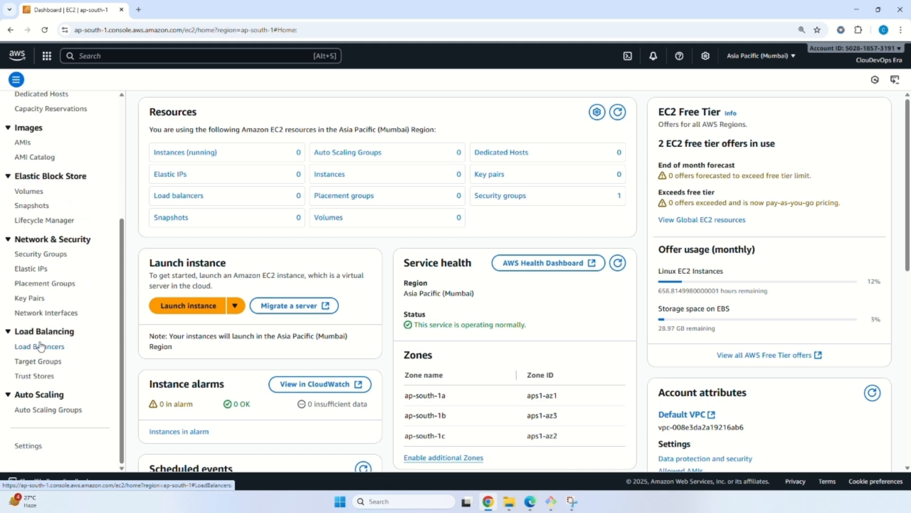
left_click(29, 299)
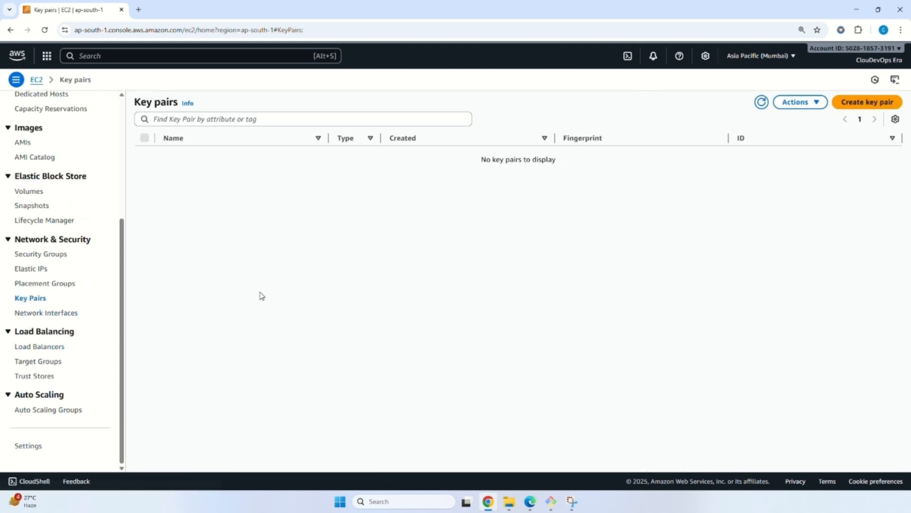
Start importing a key pair into EC2 and name it aws-key.
key("alt+Tab")
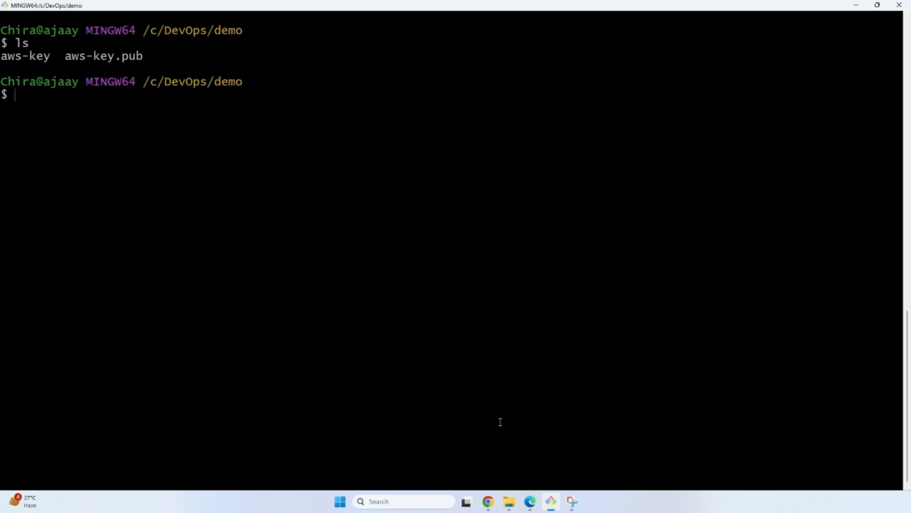
left_click(495, 506)
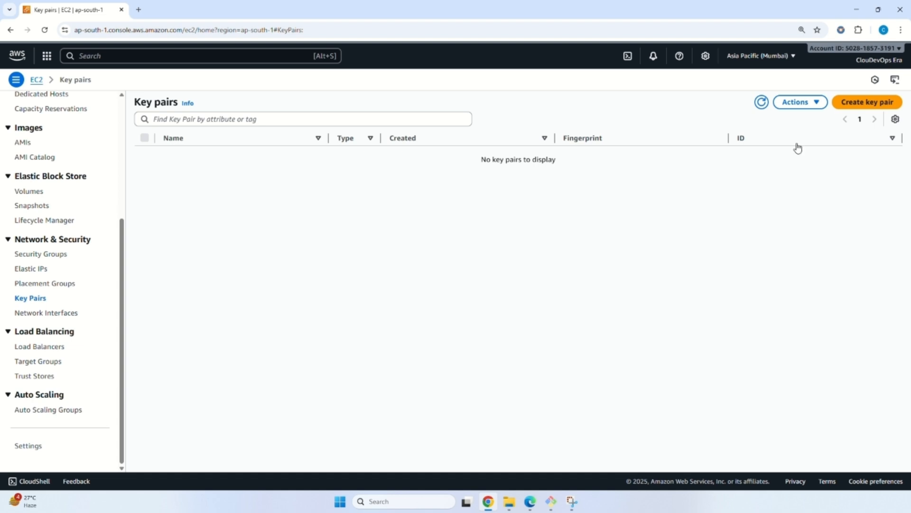
left_click(806, 110)
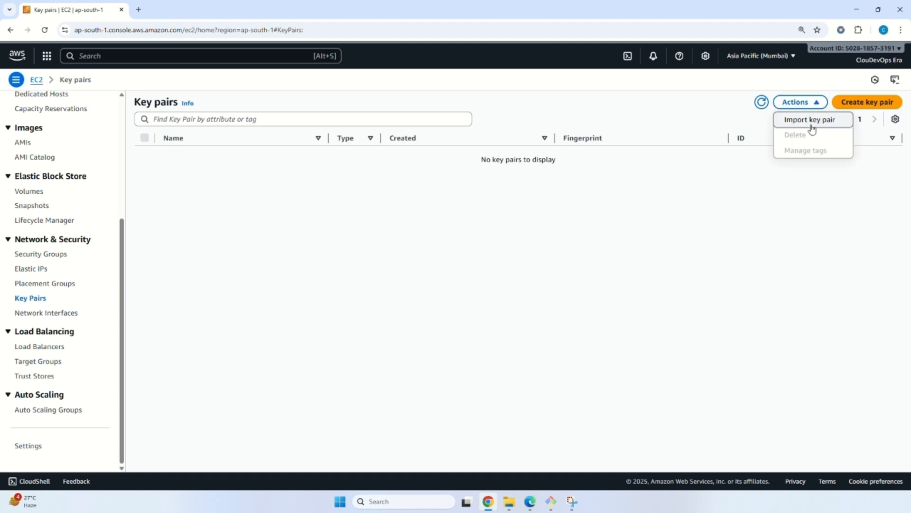
left_click(812, 125)
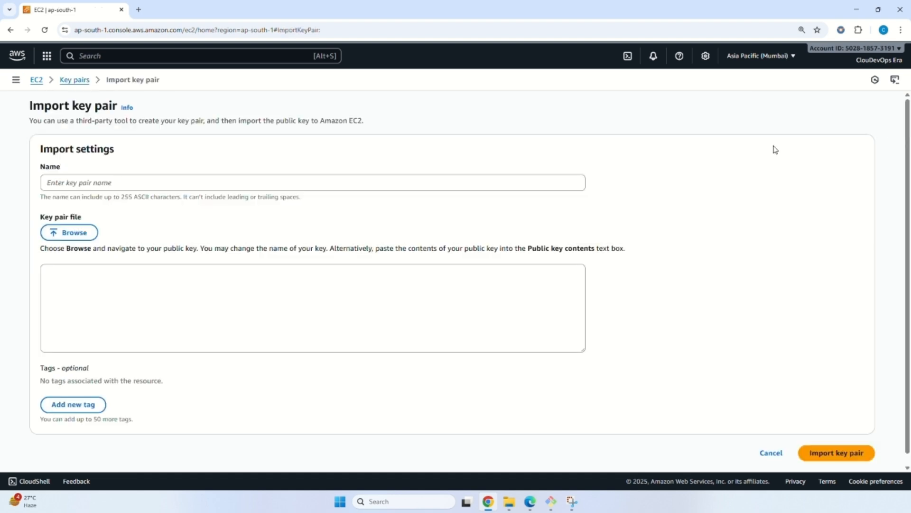
left_click(203, 184)
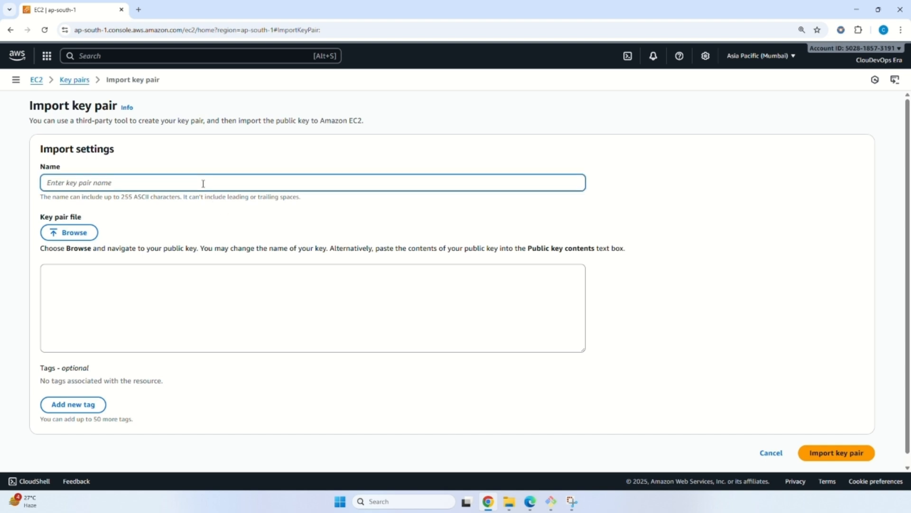
type("aws-key")
Show all file types, load aws-key.pub from the demo folder as the key pair file, and import the key pair.
left_click(76, 239)
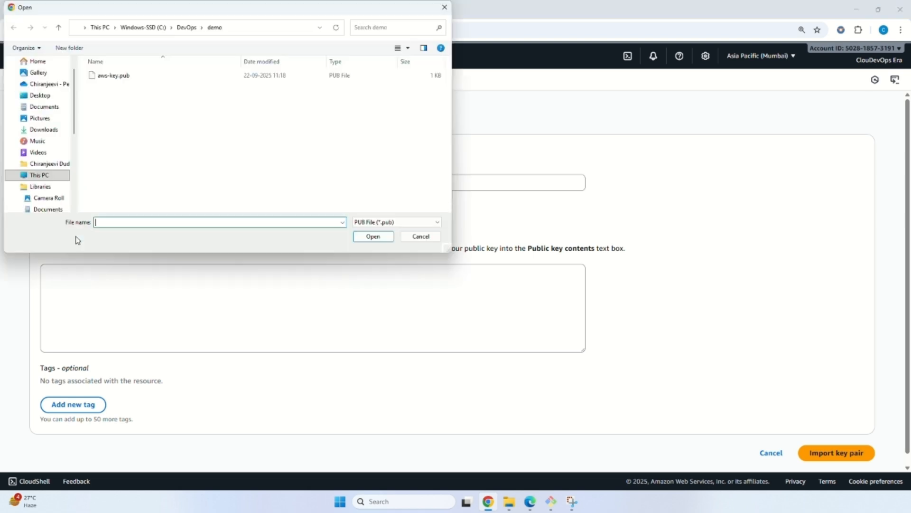
left_click(372, 223)
left_click(377, 239)
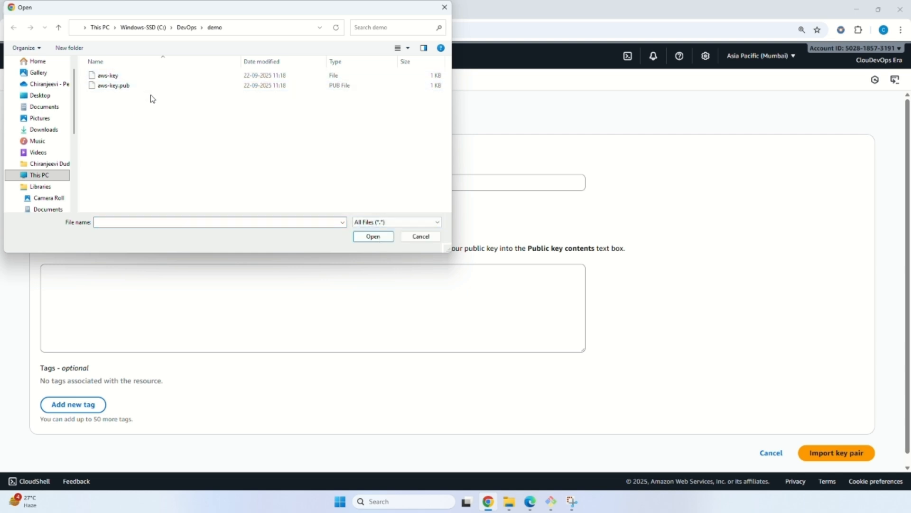
left_click(126, 86)
left_click(364, 237)
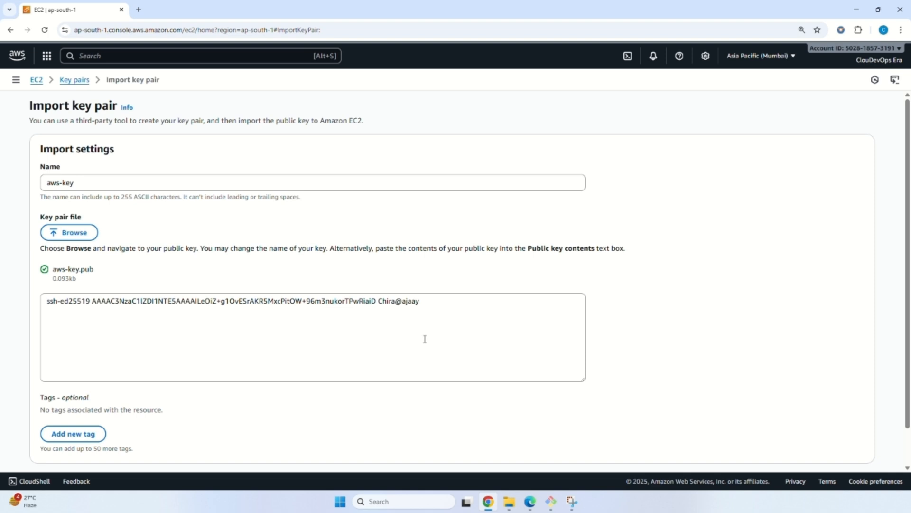
scroll(382, 322, "down", 2)
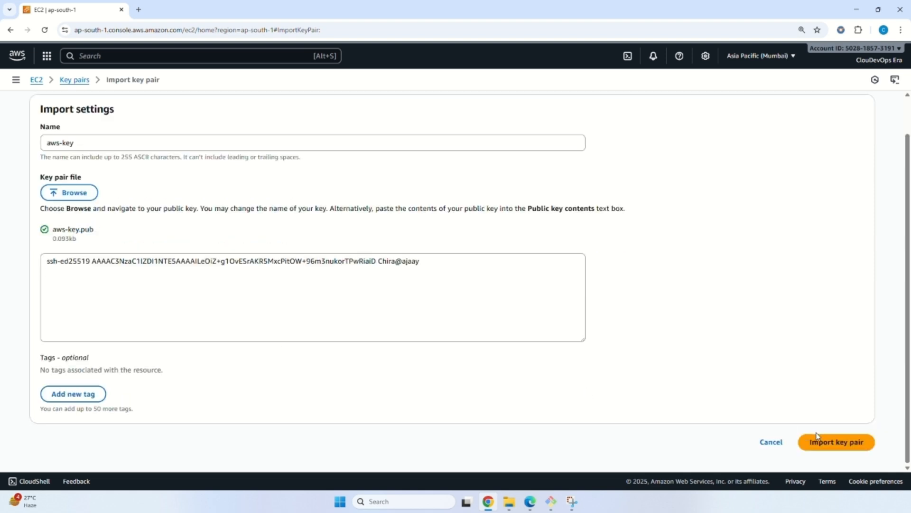
left_click(831, 447)
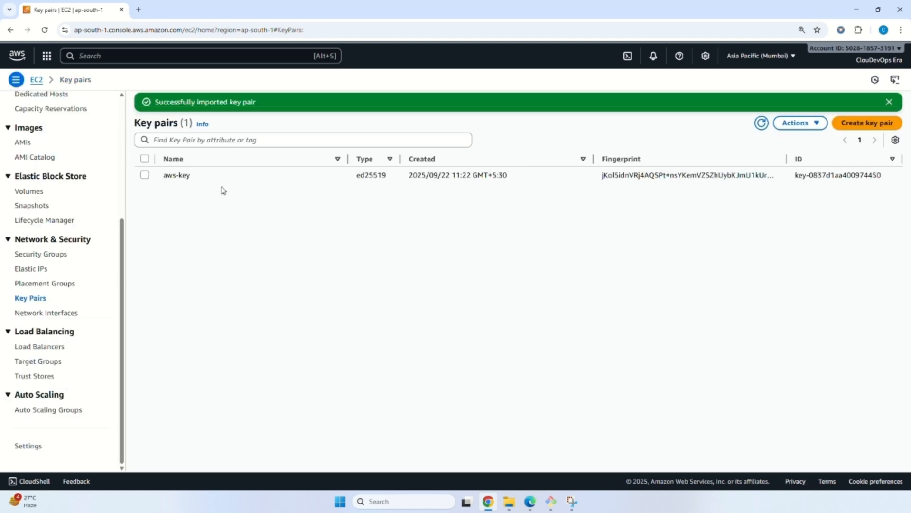
Start launching a new EC2 instance from the dashboard and name it Demo-VM.
scroll(53, 139, "up", 4)
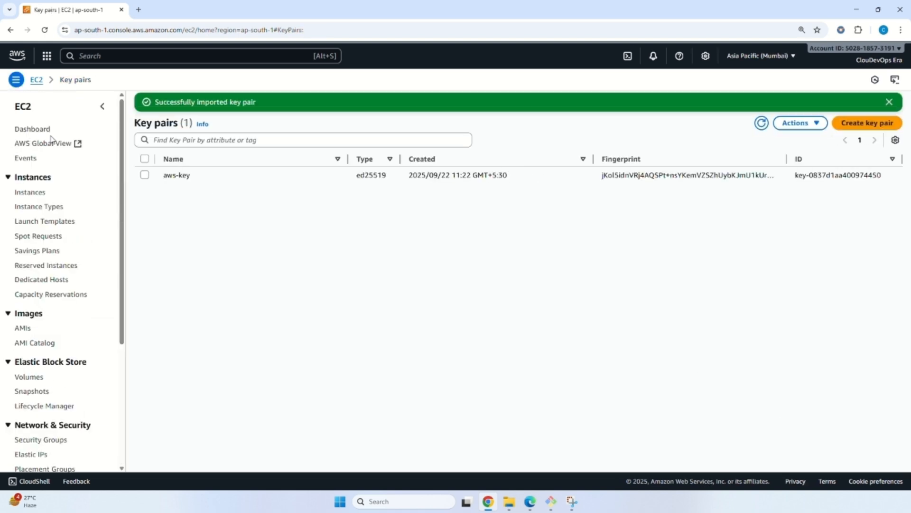
left_click(33, 129)
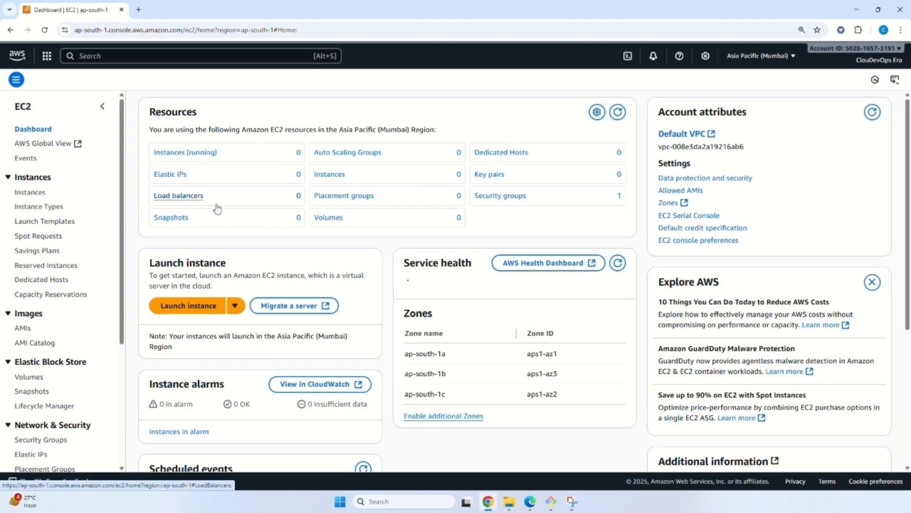
left_click(206, 309)
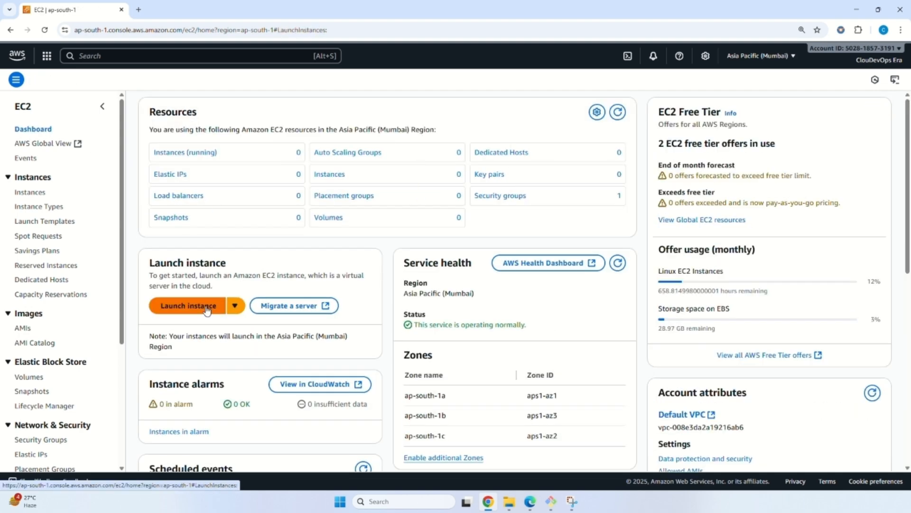
left_click(159, 212)
type("Dem")
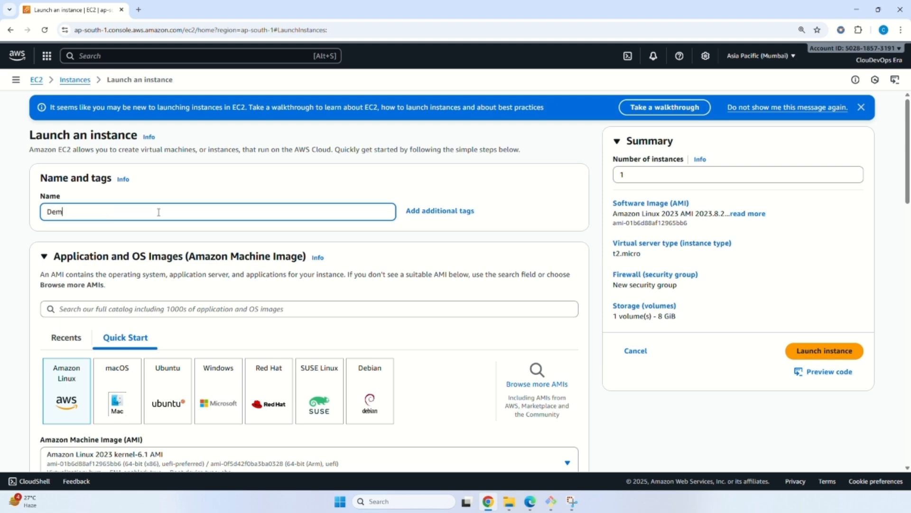
type("o-VM")
Examine the Amazon Linux machine image details and the list of available instance types.
scroll(213, 321, "down", 2)
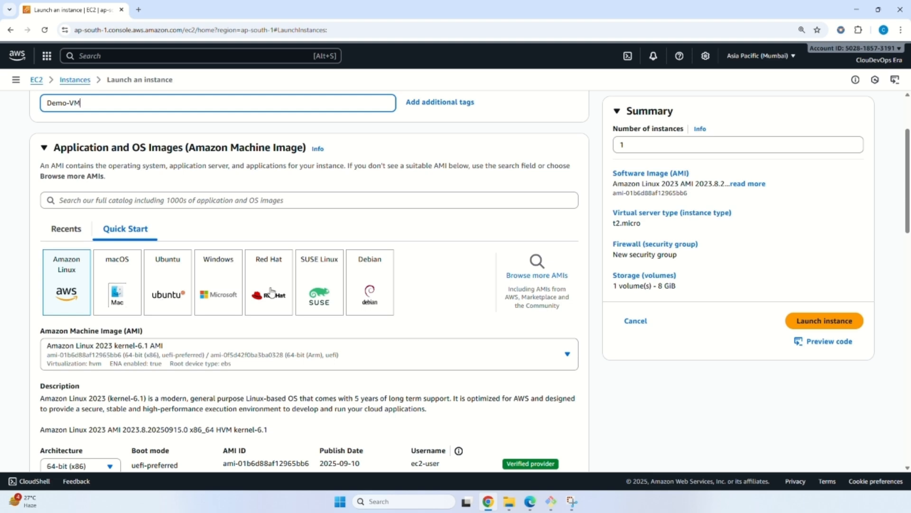
scroll(140, 367, "down", 2)
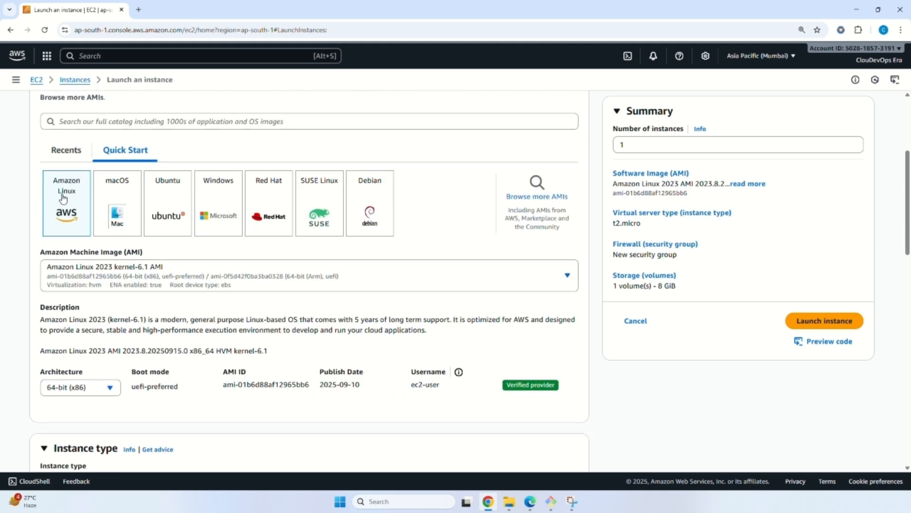
scroll(88, 209, "down", 2)
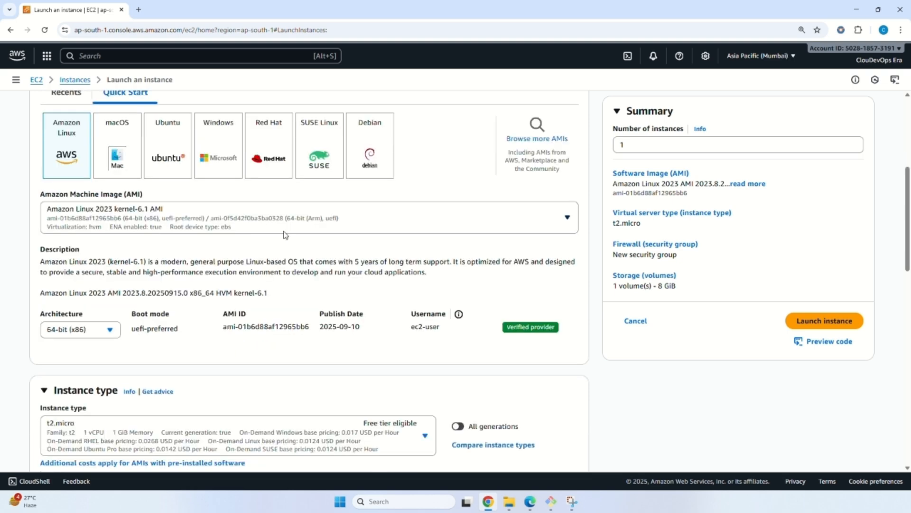
scroll(134, 276, "up", 1)
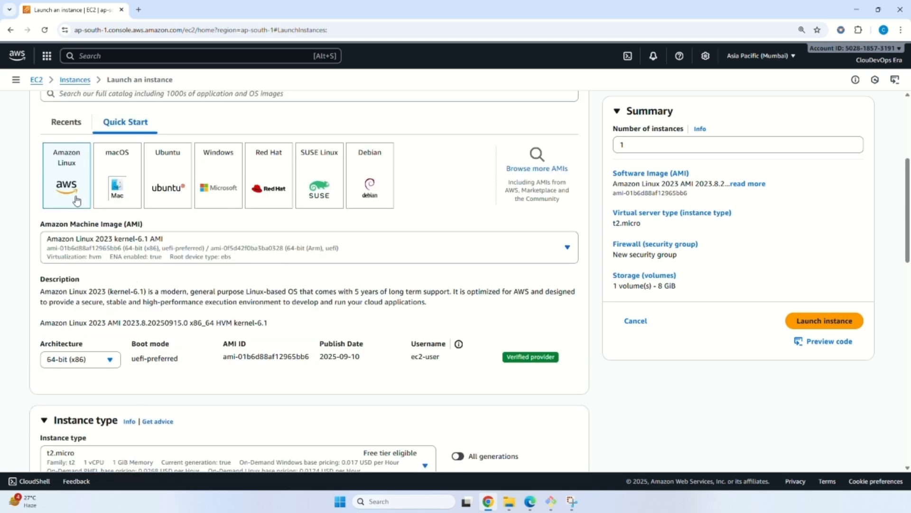
scroll(220, 322, "down", 1)
scroll(220, 321, "down", 5)
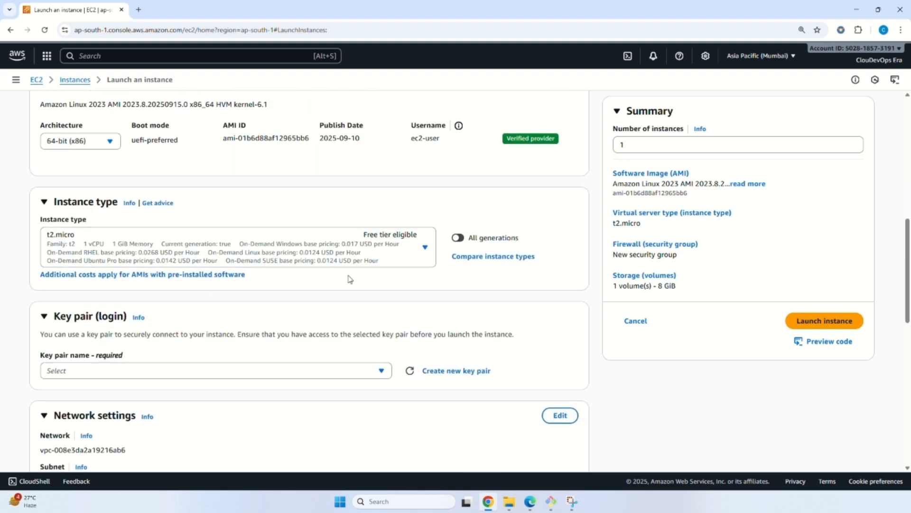
left_click(398, 261)
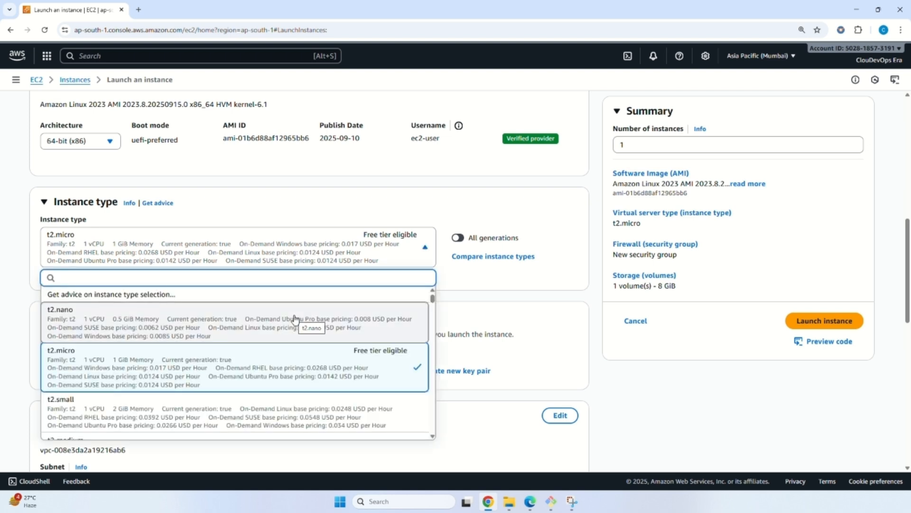
scroll(295, 318, "down", 1)
scroll(295, 318, "down", 5)
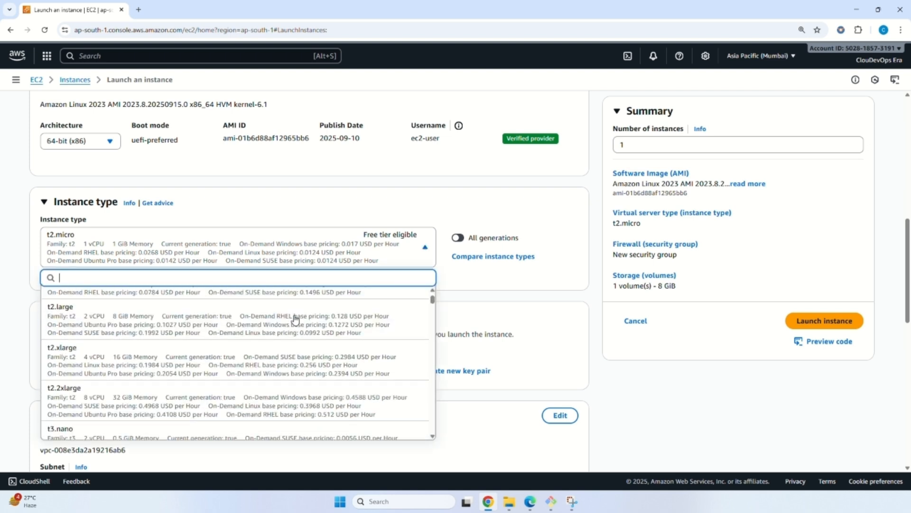
scroll(313, 337, "up", 7)
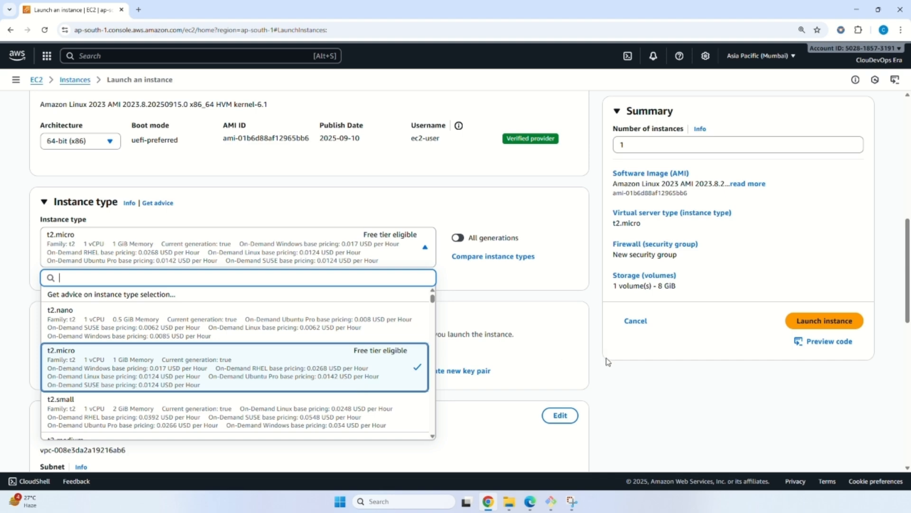
Choose aws-key as the login key pair for the Demo-VM instance.
left_click(381, 249)
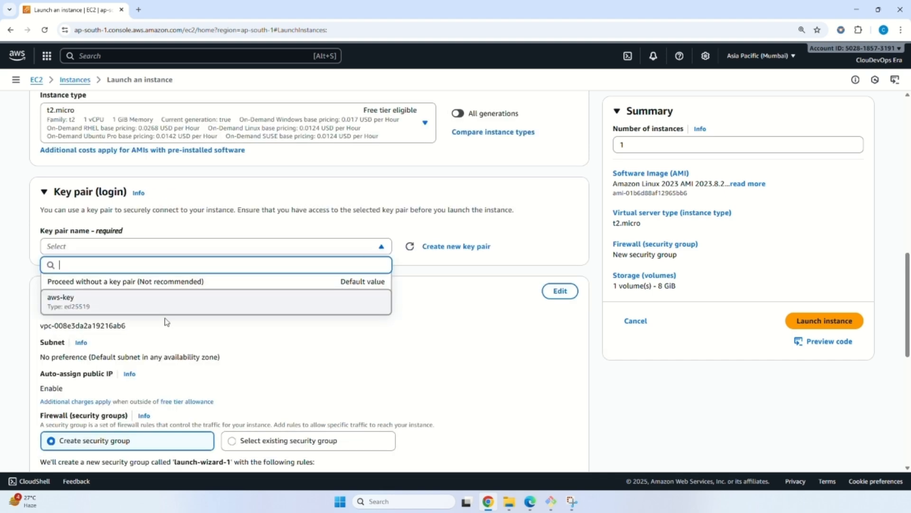
left_click(146, 309)
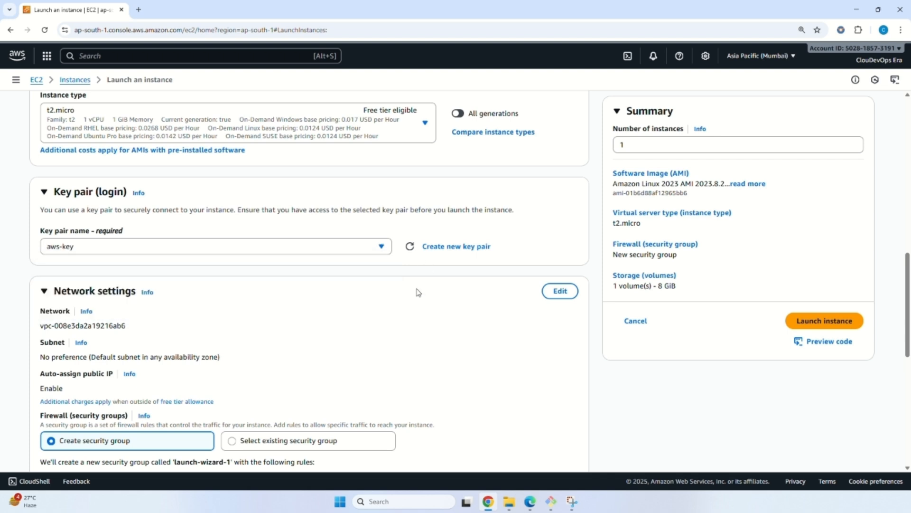
Look over the name, type and private key format options for creating a new key pair, and dismiss them.
left_click(455, 247)
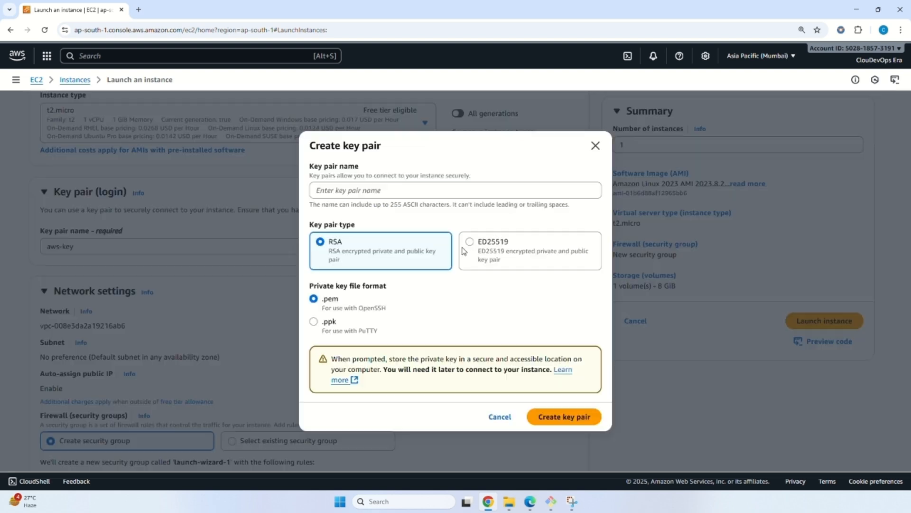
left_click(378, 195)
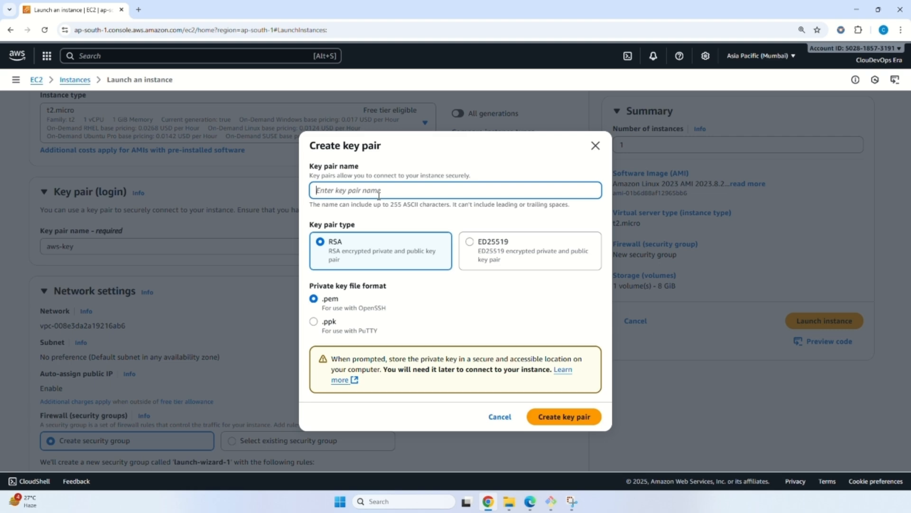
left_click(432, 258)
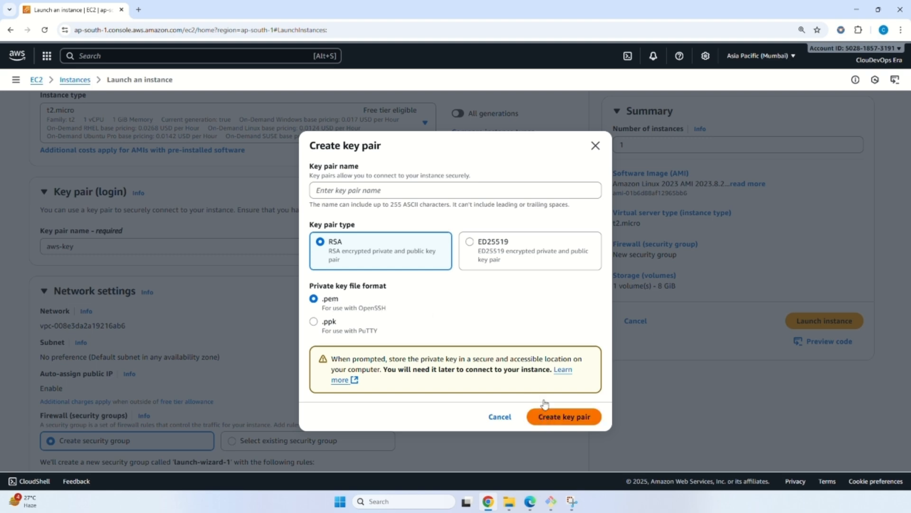
scroll(545, 404, "down", 1)
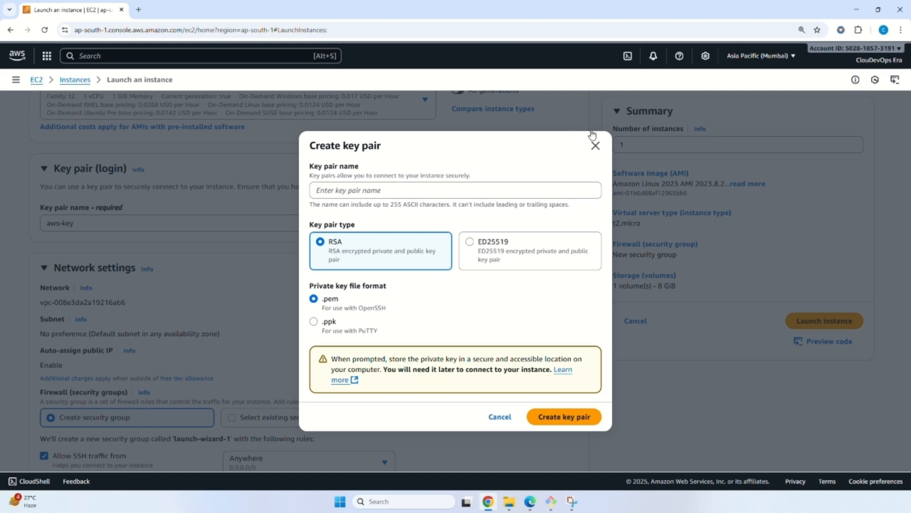
left_click(596, 147)
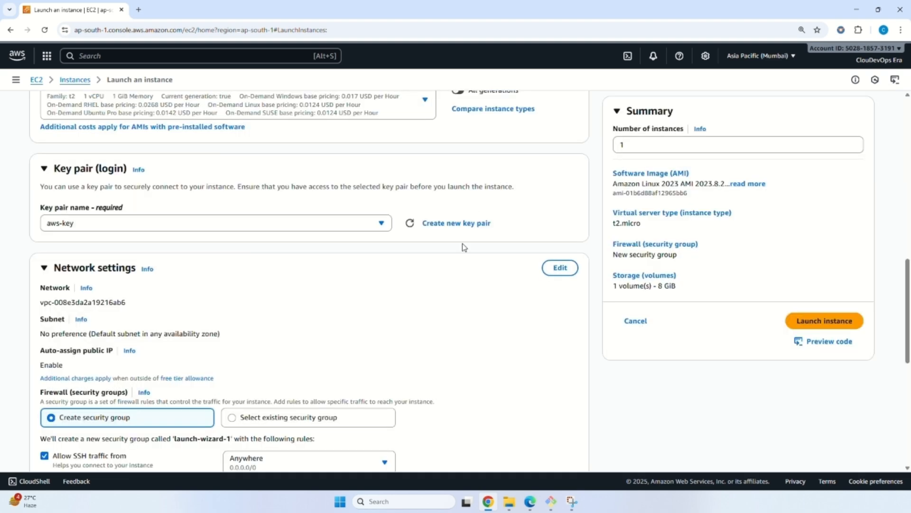
Launch the Demo-VM instance with the default network, security group and 8 GiB gp3 storage settings.
scroll(446, 247, "down", 3)
scroll(431, 246, "down", 1)
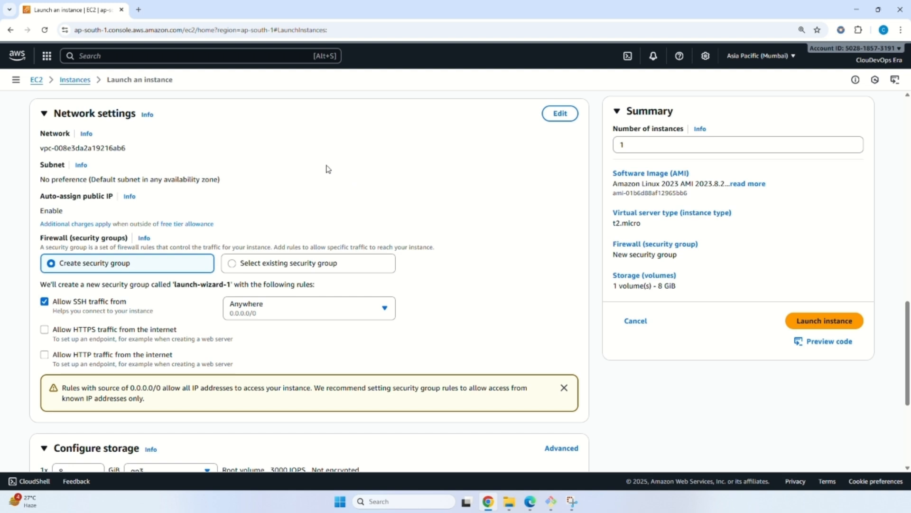
scroll(177, 273, "down", 4)
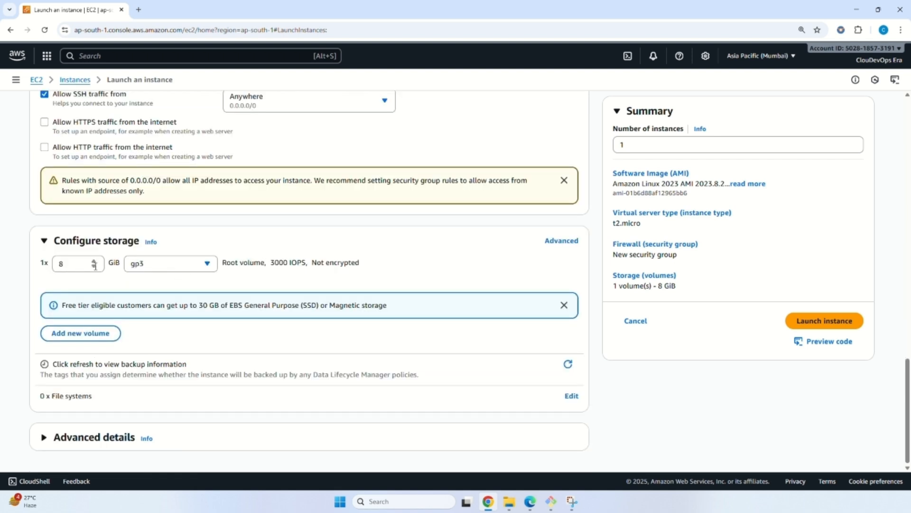
left_click(786, 322)
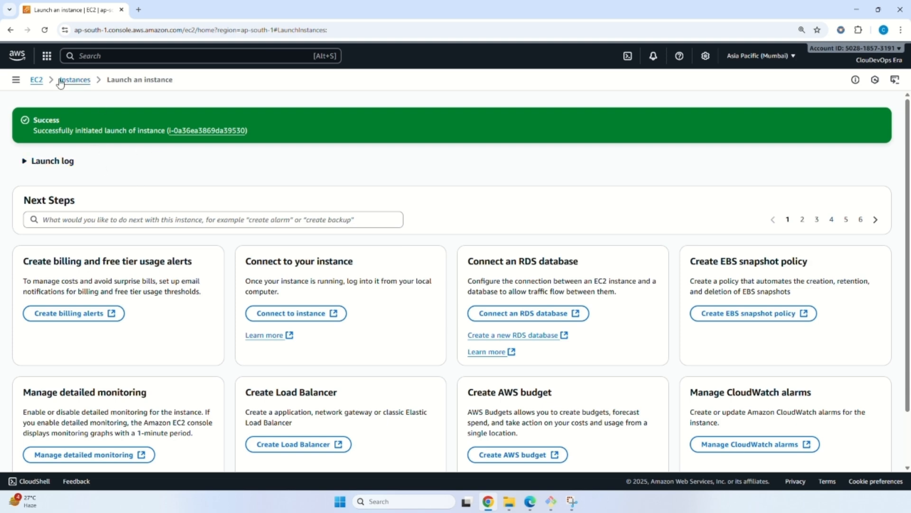
Connect to Demo-VM through EC2 Instance Connect over its public IP as ec2-user, and list the home directory.
left_click(77, 82)
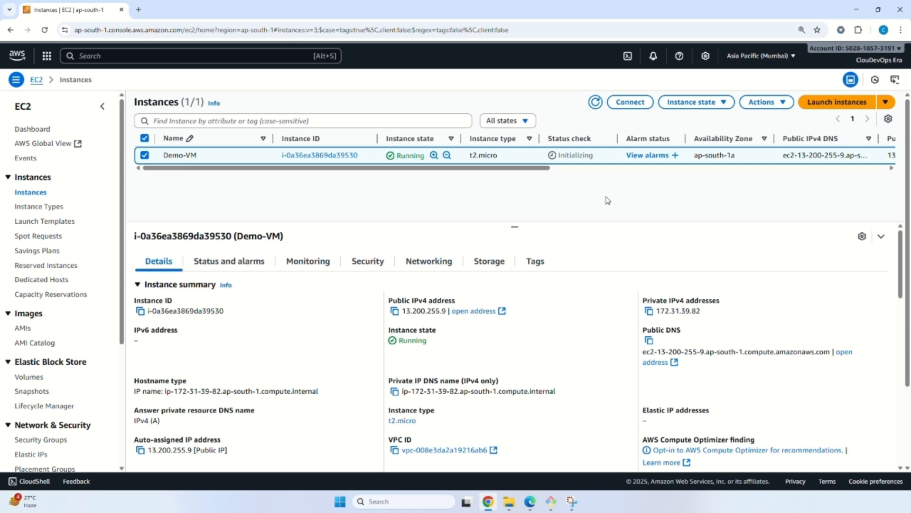
left_click(631, 102)
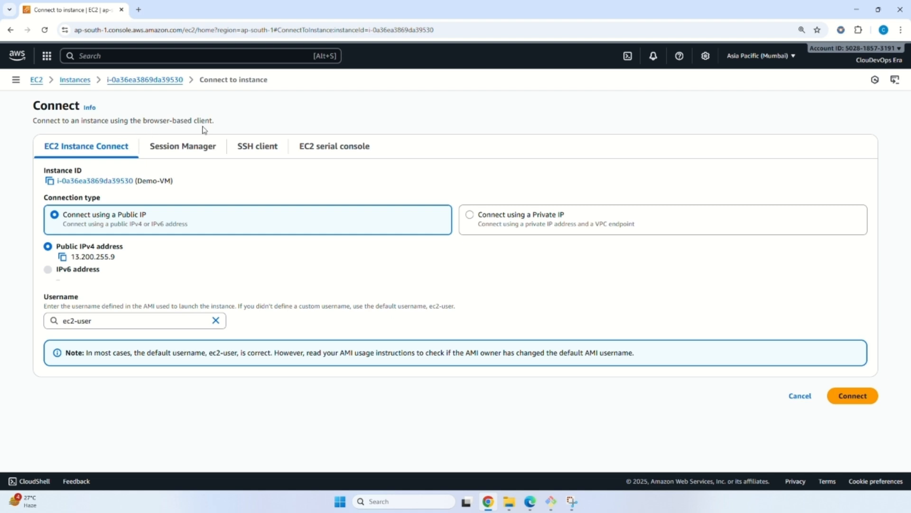
left_click(868, 396)
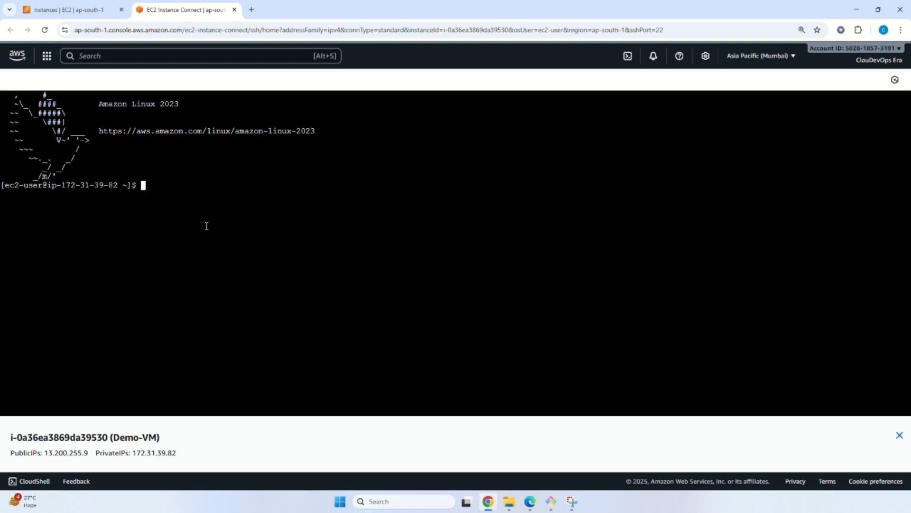
type("ls")
key("Return")
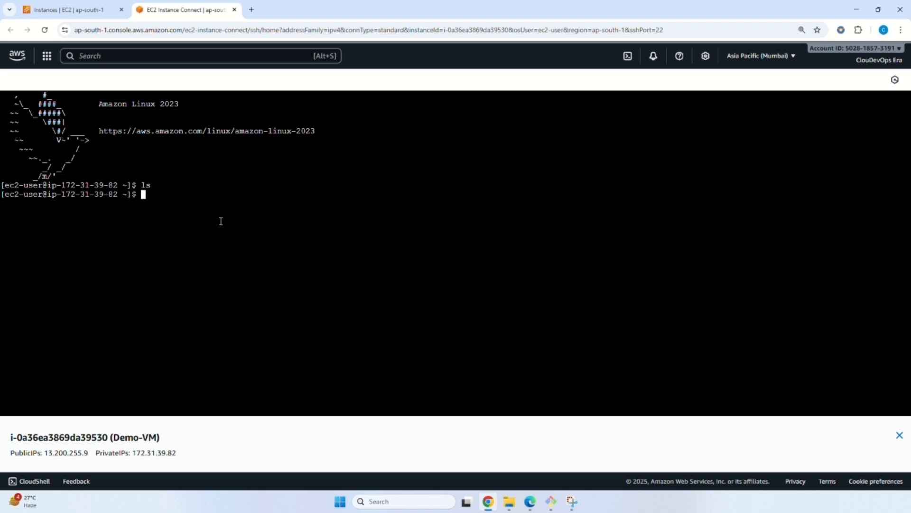
Create the file type1.txt in Vim with the text "connected through web browser" and save it.
type("vim type1.txt")
key("Return")
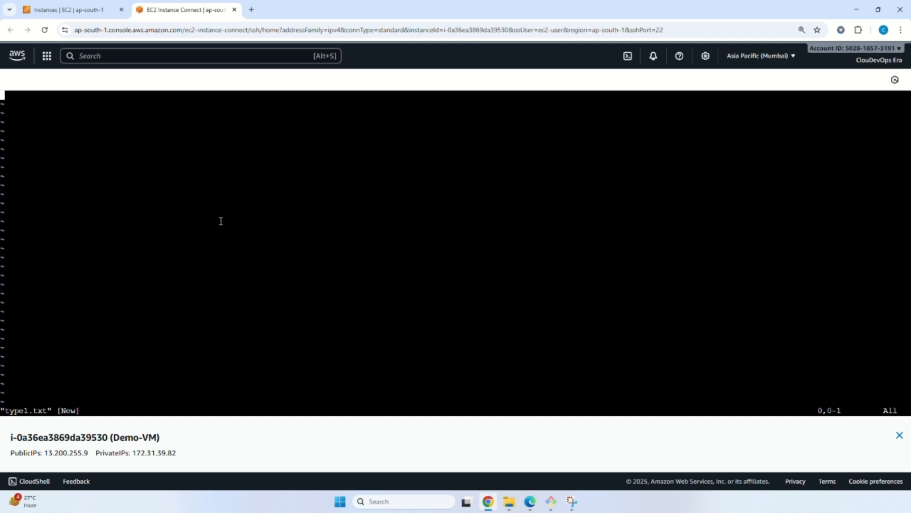
key("i")
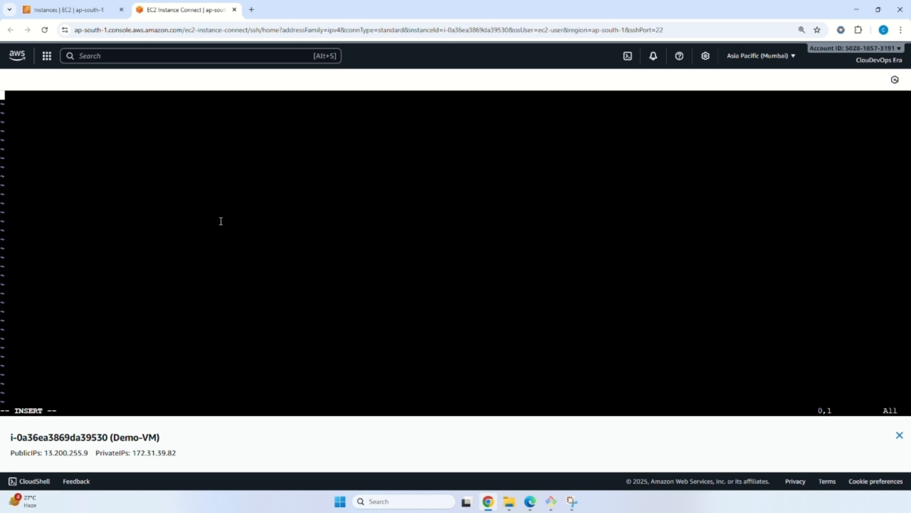
type("connected through")
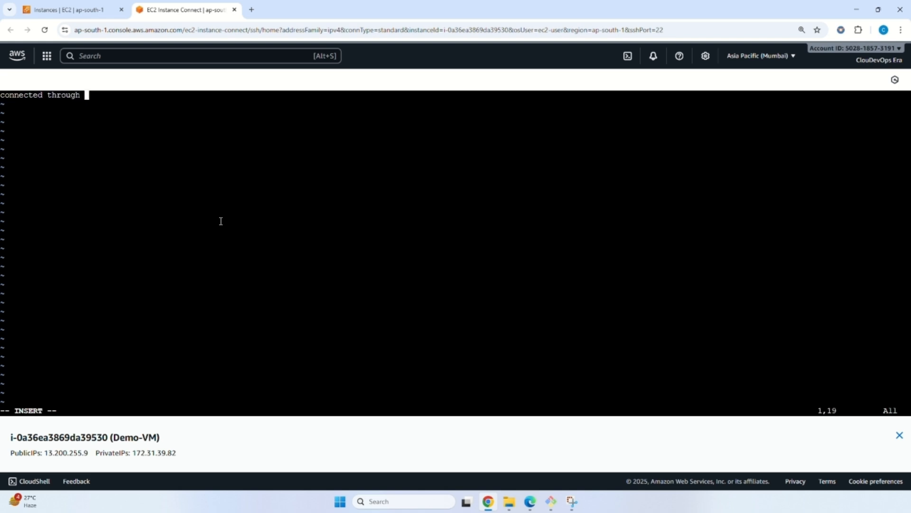
type(" web browser")
key("Escape")
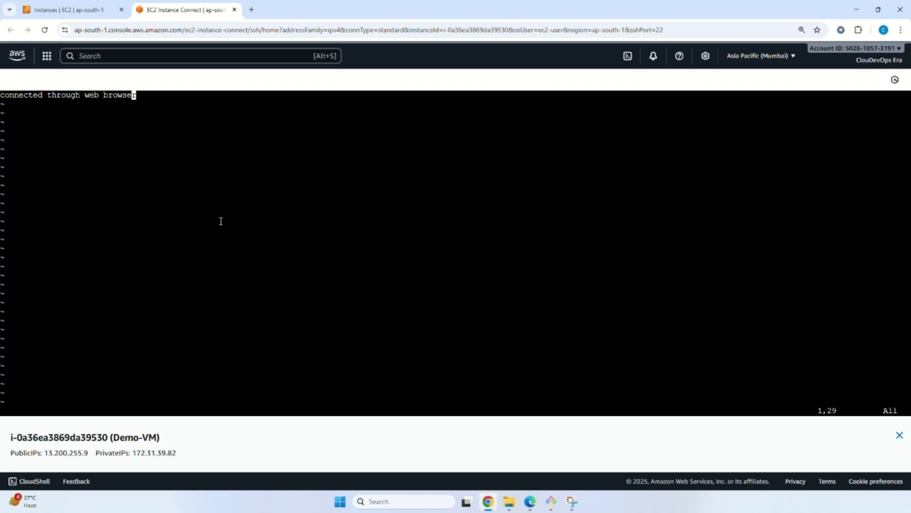
key("shift+semicolon")
type("wq")
key("Return")
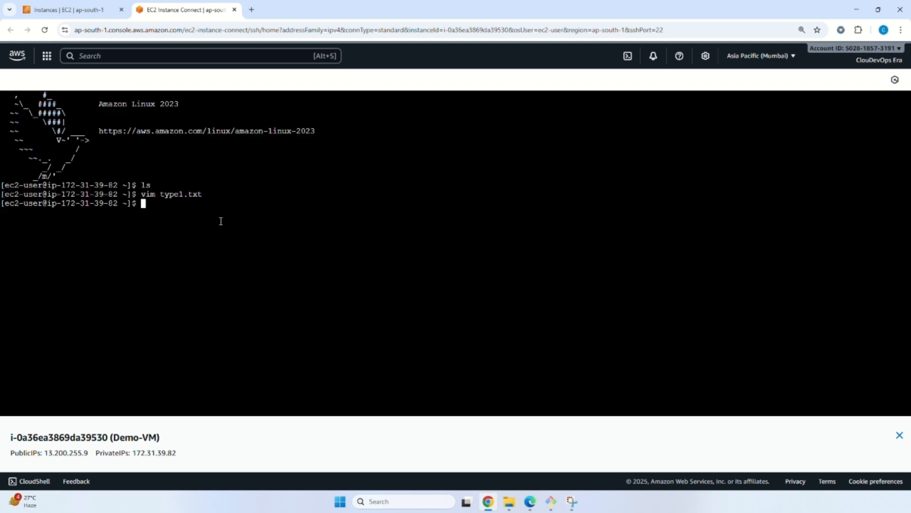
List the home directory's files and display the contents of type1.txt.
type("ls")
key("Return")
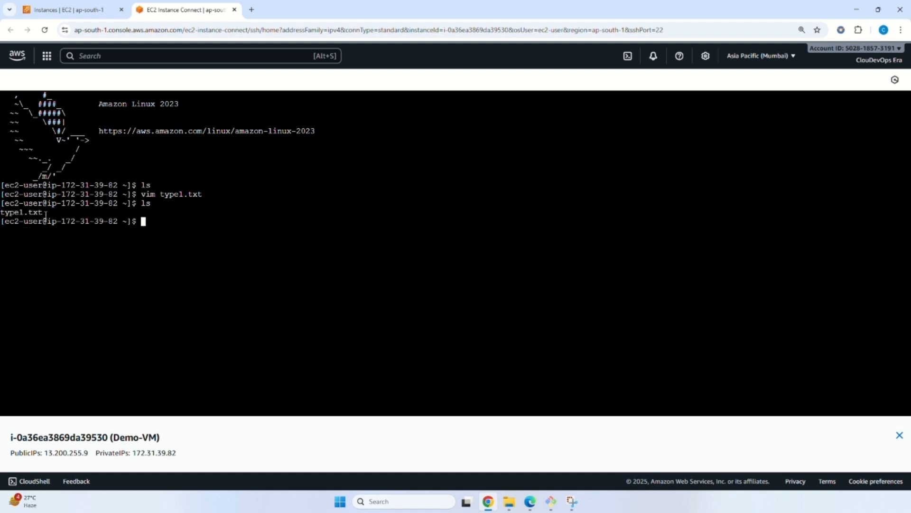
type("cat type1.txt")
key("Return")
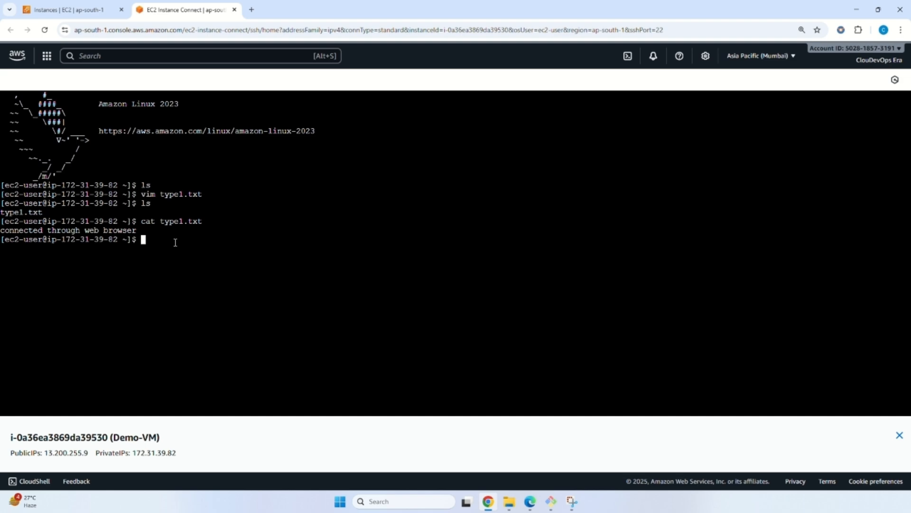
Switch to Git Bash, change to the /c/DevOps/demo directory on a cleared screen, and list its files.
left_click(550, 501)
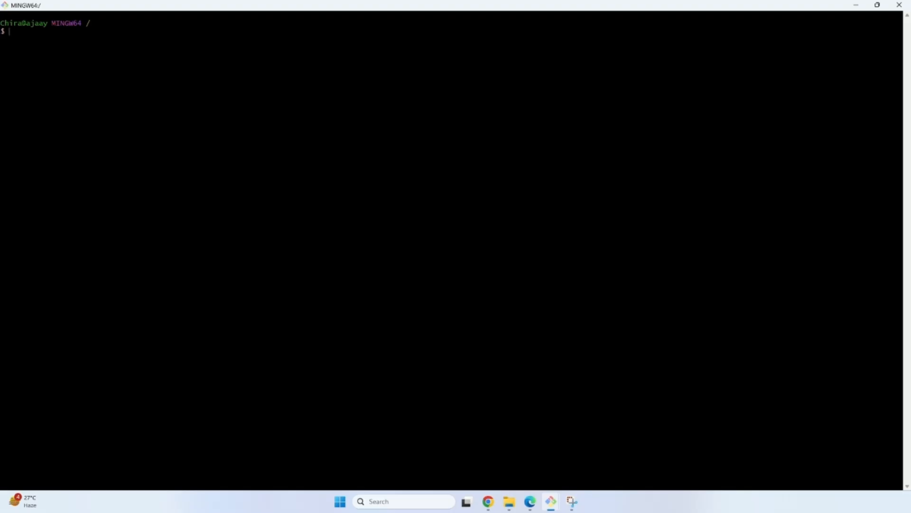
type("pwd")
key("Return")
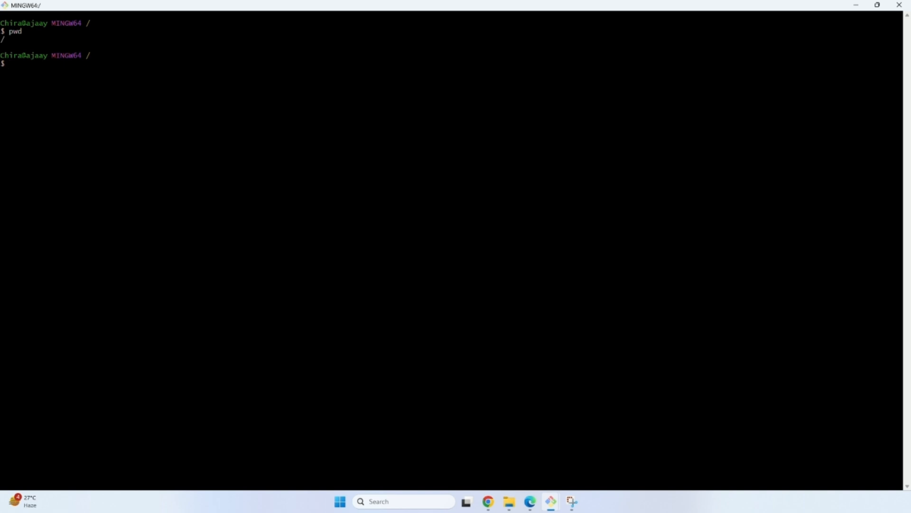
type("cd /c/dev")
key("Tab")
type("de")
key("Tab")
key("Return")
key("ctrl+l")
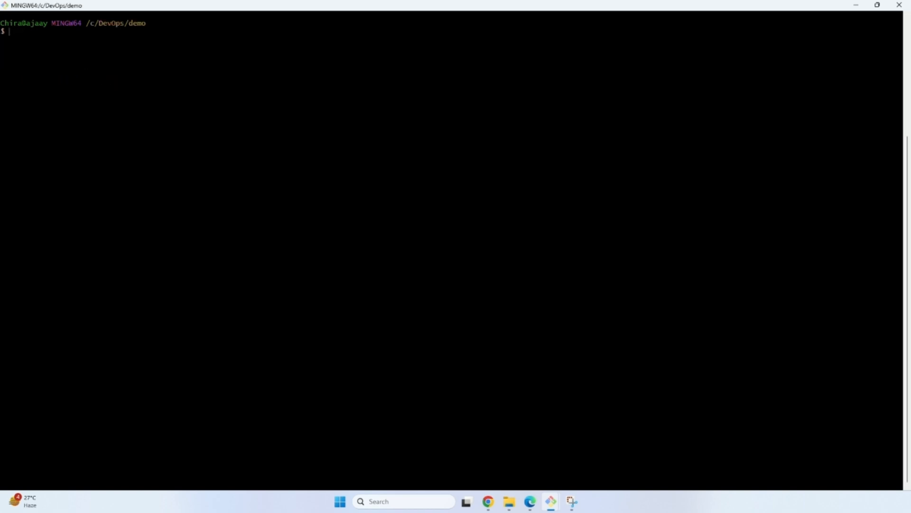
type("ls")
key("Return")
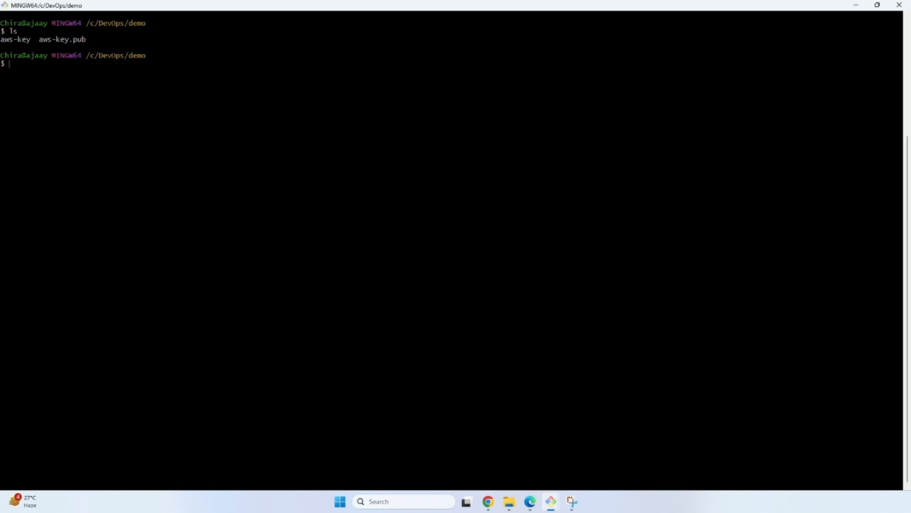
Compose an ssh command using the aws-key identity file and ec2-user at the public IPv4 address copied from Demo-VM's details.
type("ssh -i aws-key ec2-user@")
key("alt+Tab")
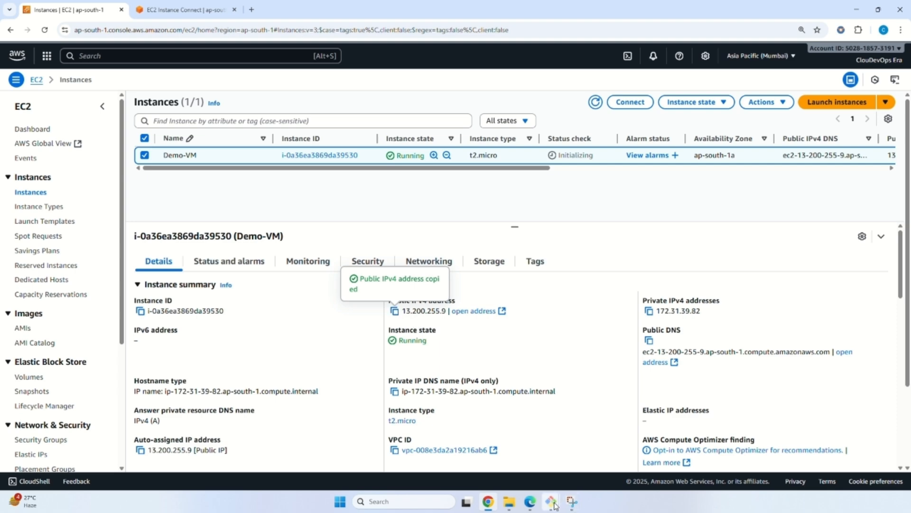
mouse_move(555, 506)
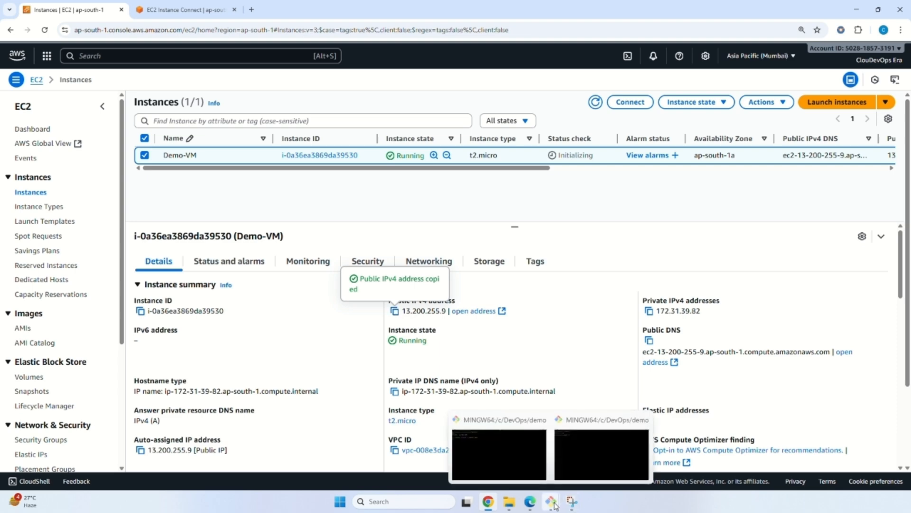
left_click(597, 448)
right_click(331, 195)
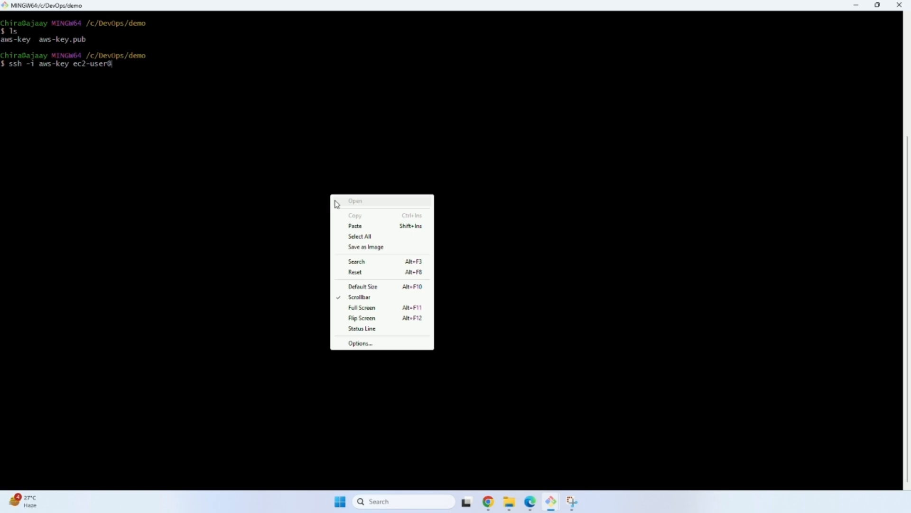
left_click(345, 223)
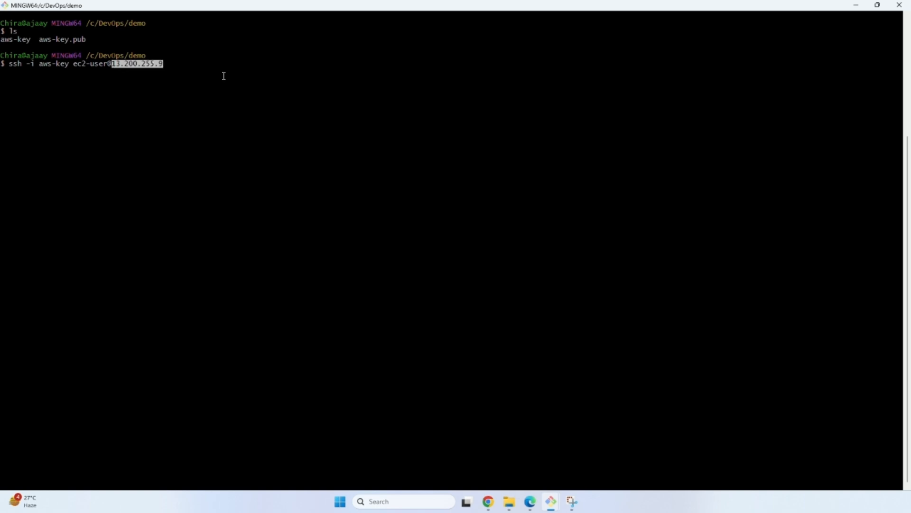
Run the SSH connection, accept the unknown host with yes, and list the files in the instance's home directory.
key("Return")
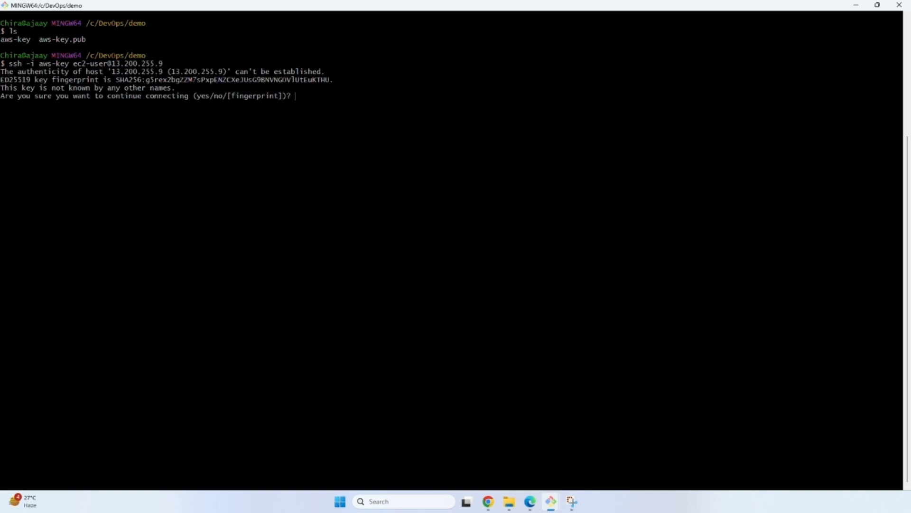
type("yes")
key("Return")
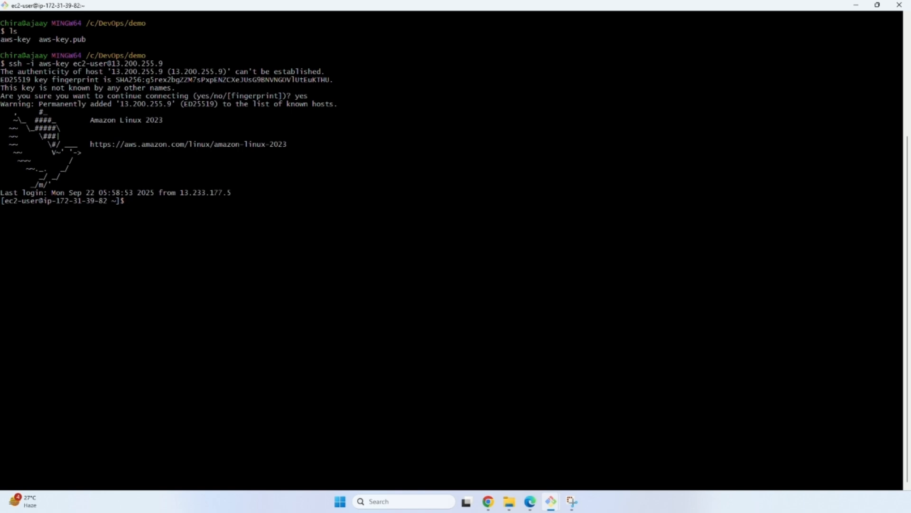
type("ls")
key("Return")
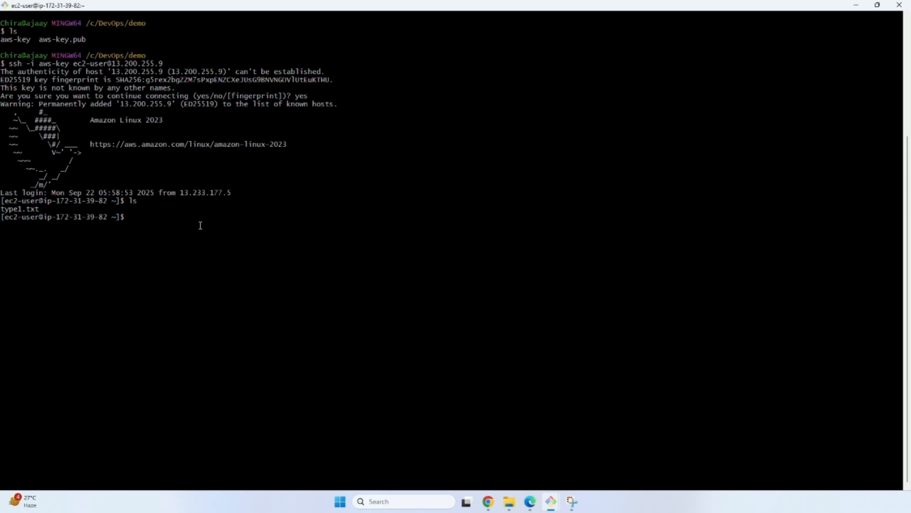
Create tpye2.txt in Vim with the text "connected through git bash", save it, and list the home directory's files.
type("vim tpye2")
type("txt")
key("Return")
type("i")
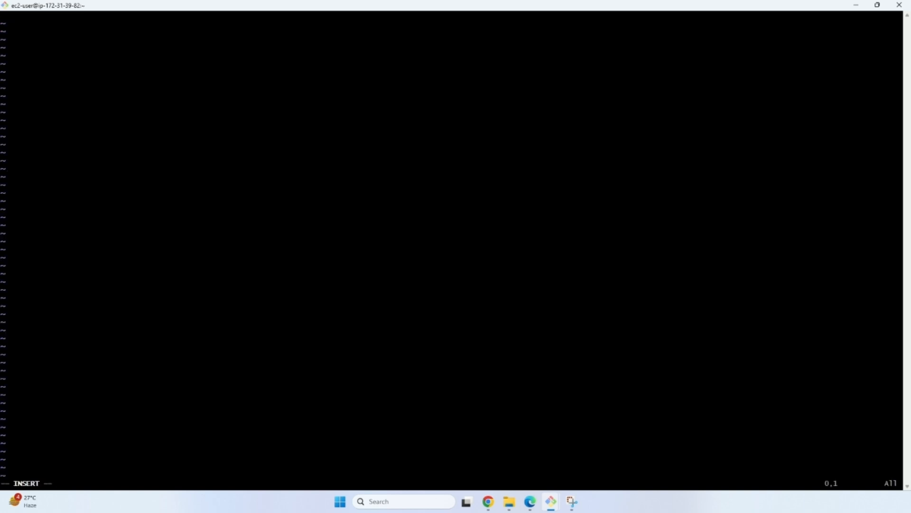
type("connected through git bash")
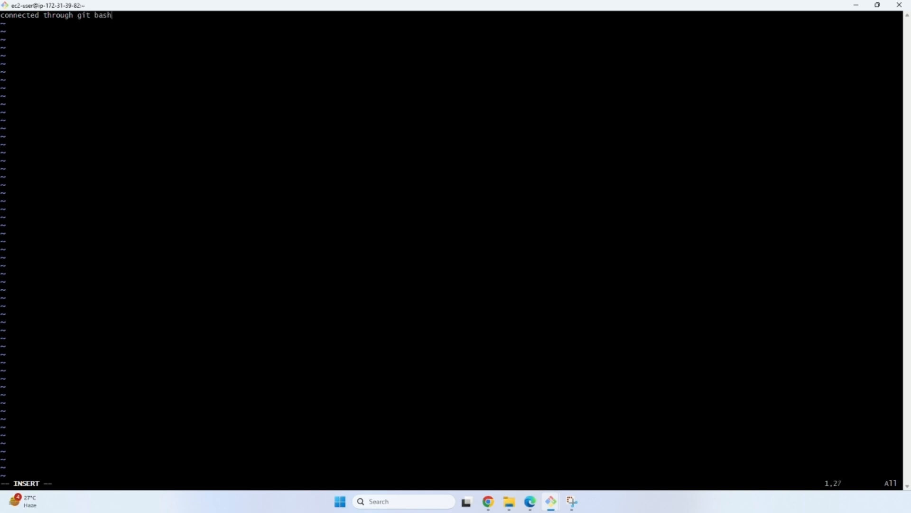
key("Escape")
type(":wq")
key("Return")
key("Return")
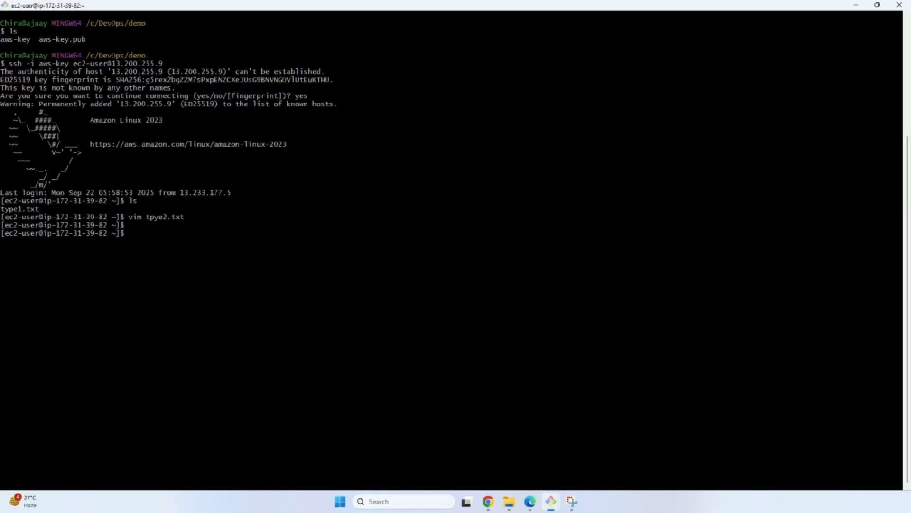
type("ls")
key("Return")
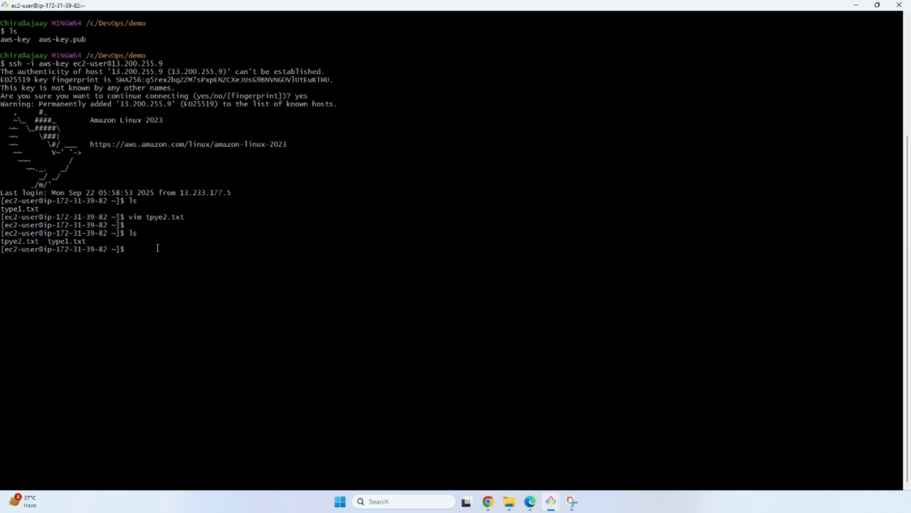
Switch to MobaXterm and start configuring a new SSH session.
left_click(434, 500)
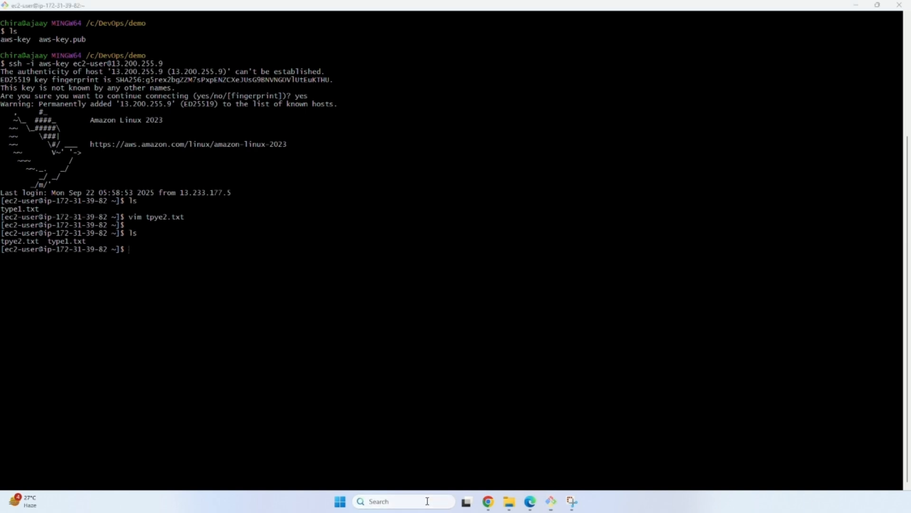
type("moba")
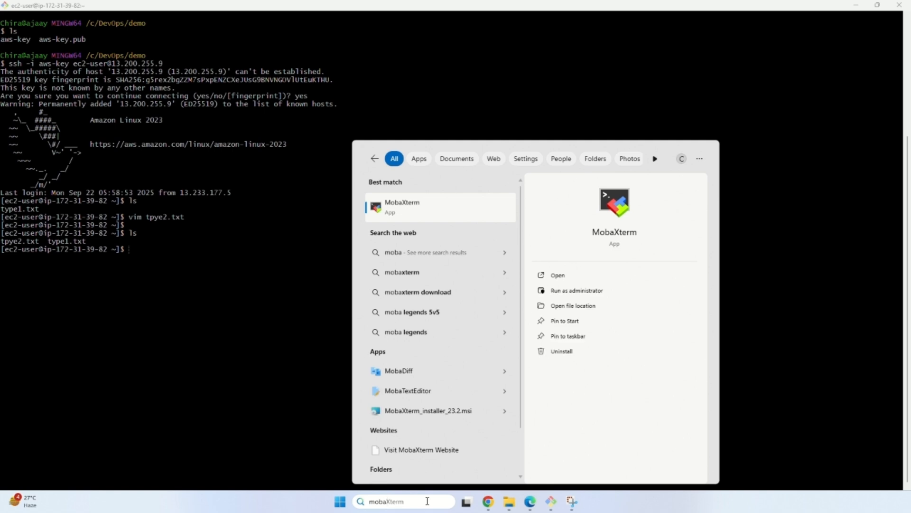
key("Return")
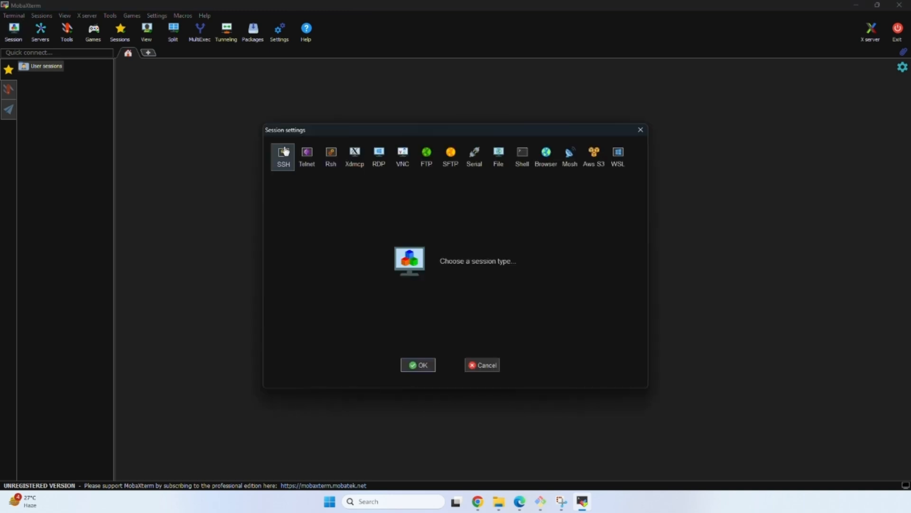
left_click(284, 152)
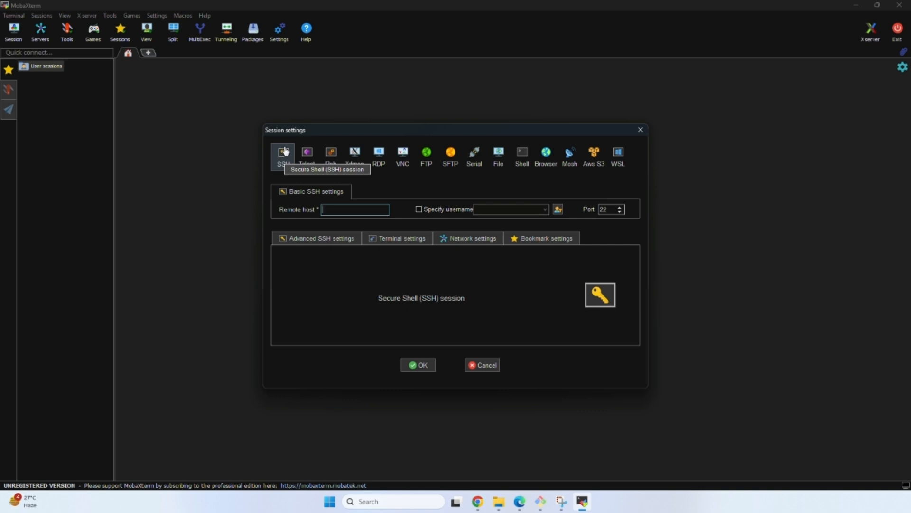
Set the session's remote host to 13.200.255.9 and specify ec2-user as its username.
left_click(369, 208)
type("13.200.255.9")
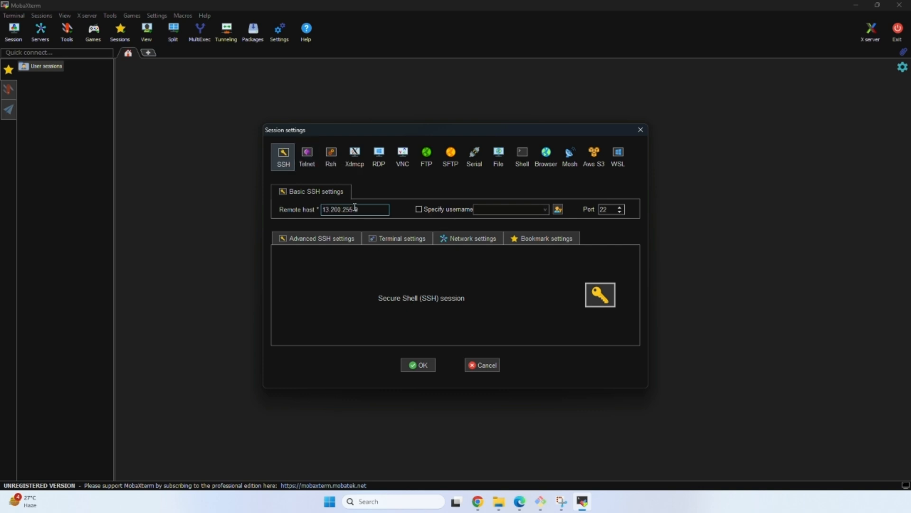
left_click(422, 210)
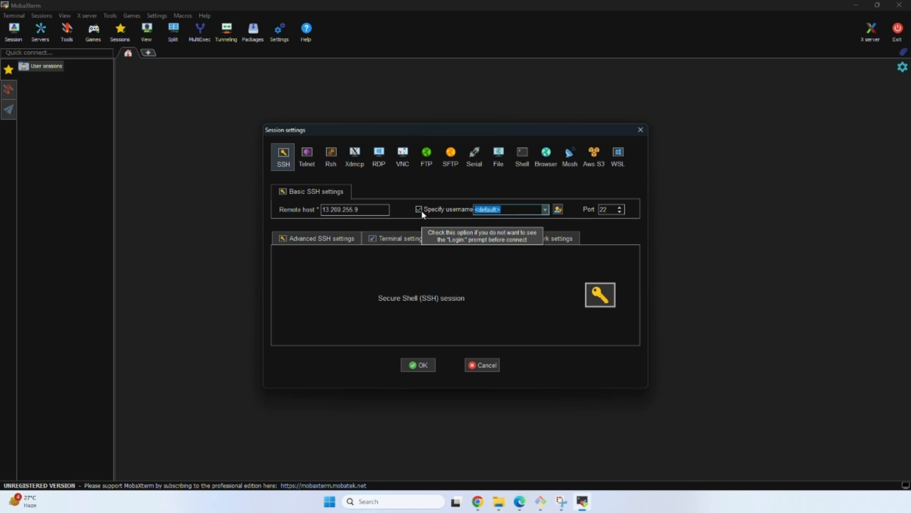
type("ec2")
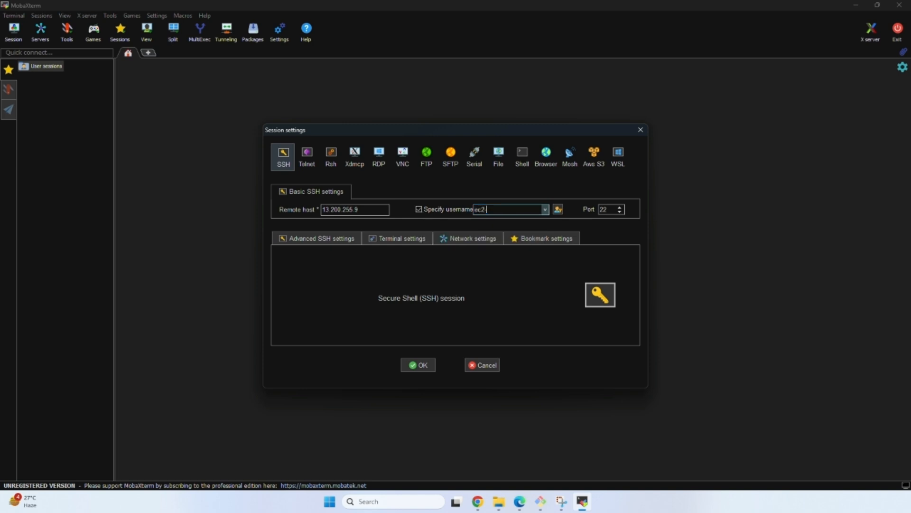
type("-user")
Use the aws-key file from C:\DevOps\demo as the session's private key and connect.
left_click(339, 236)
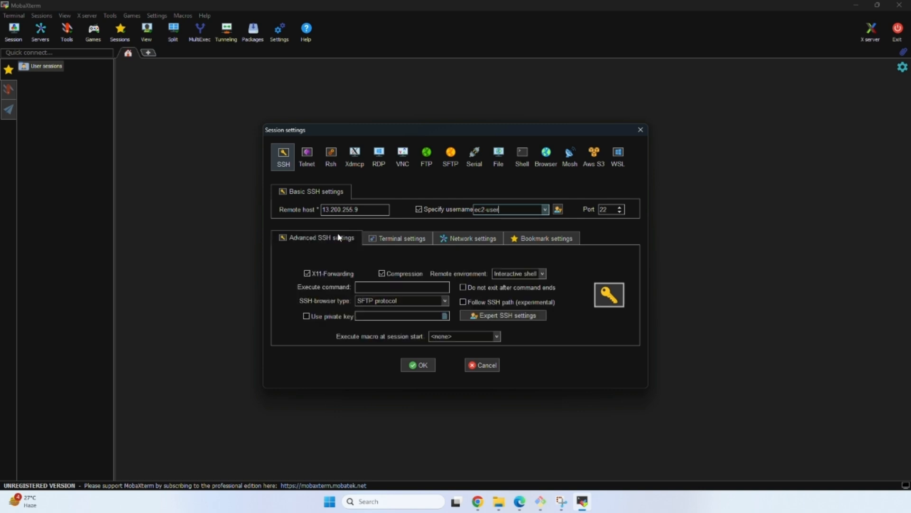
left_click(444, 316)
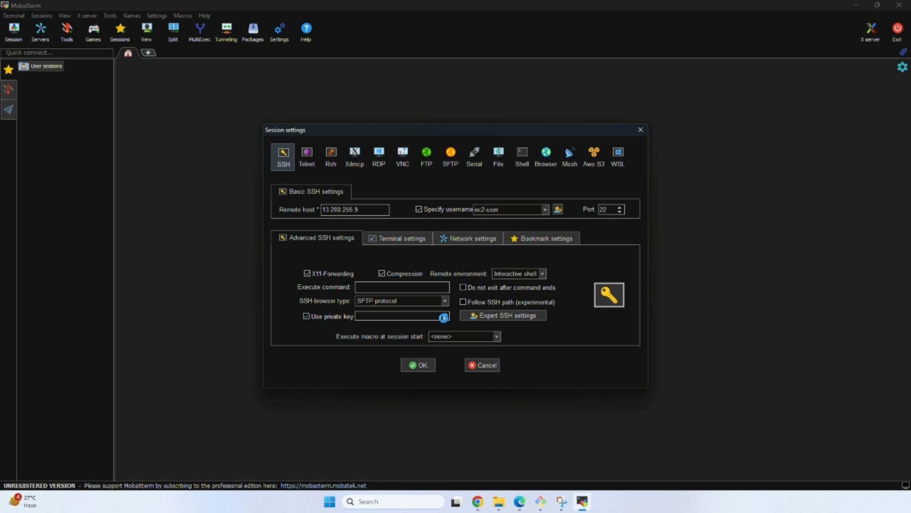
left_click(397, 219)
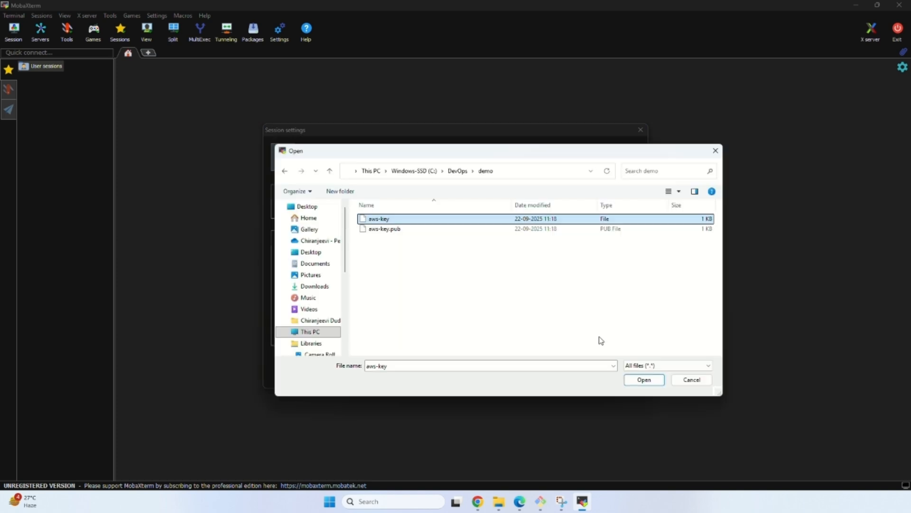
left_click(655, 381)
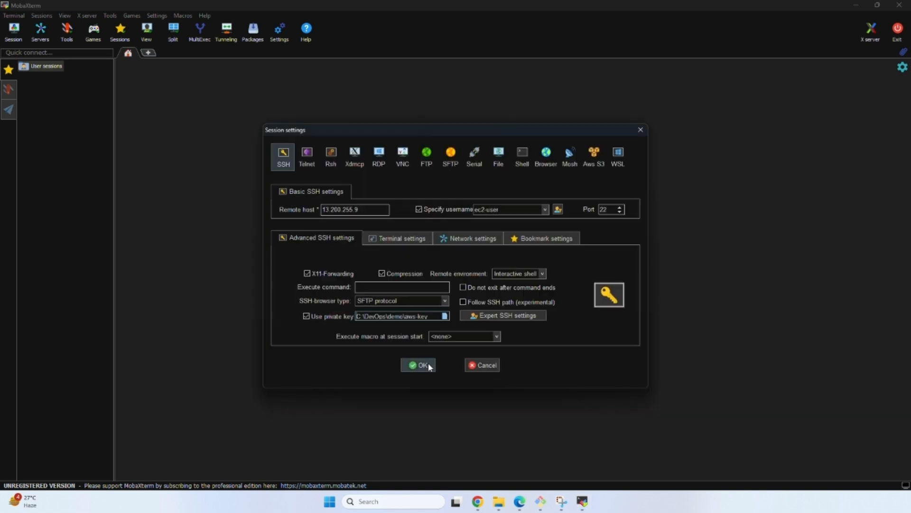
left_click(422, 365)
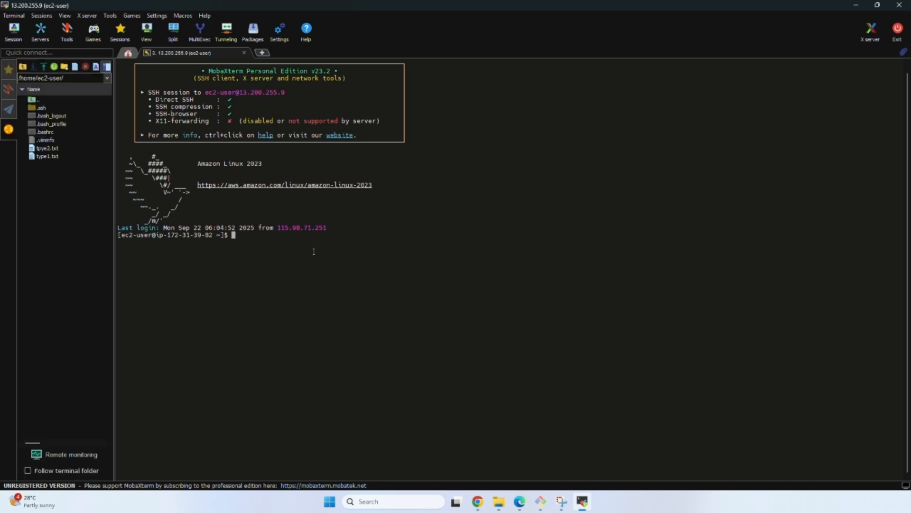
List the home directory's files on the instance and open a new file type3.txt in Vim.
type("ls")
key("Return")
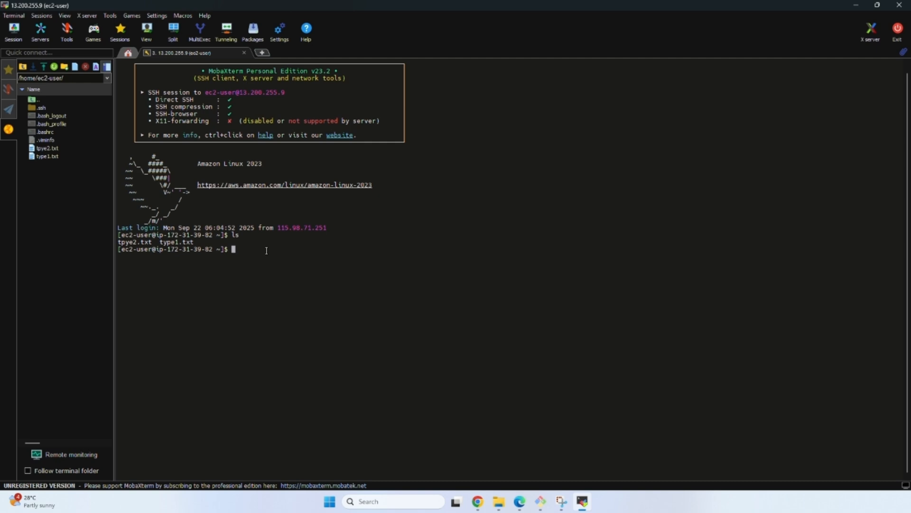
type("vim type3.txt")
key("Return")
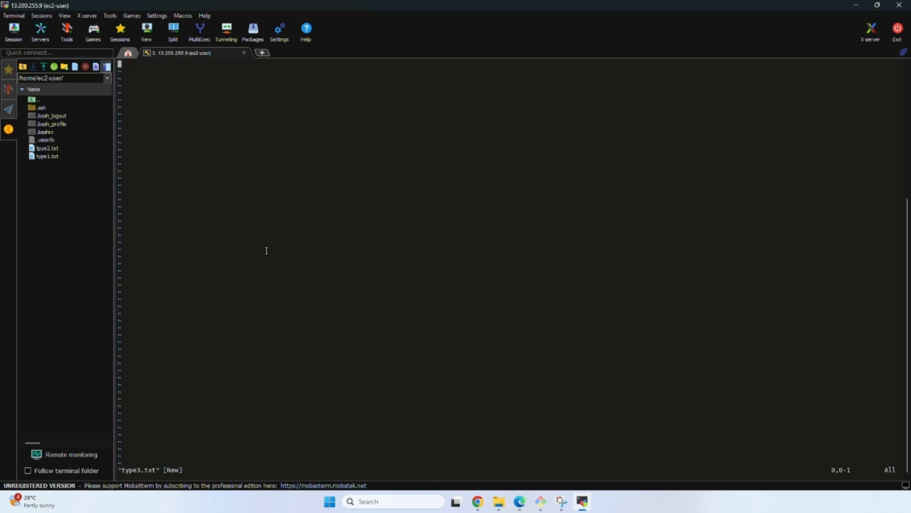
Write "connected vm through mobaxterm" in type3.txt, then save the file and quit Vim.
key("i")
type("i")
type("connected ")
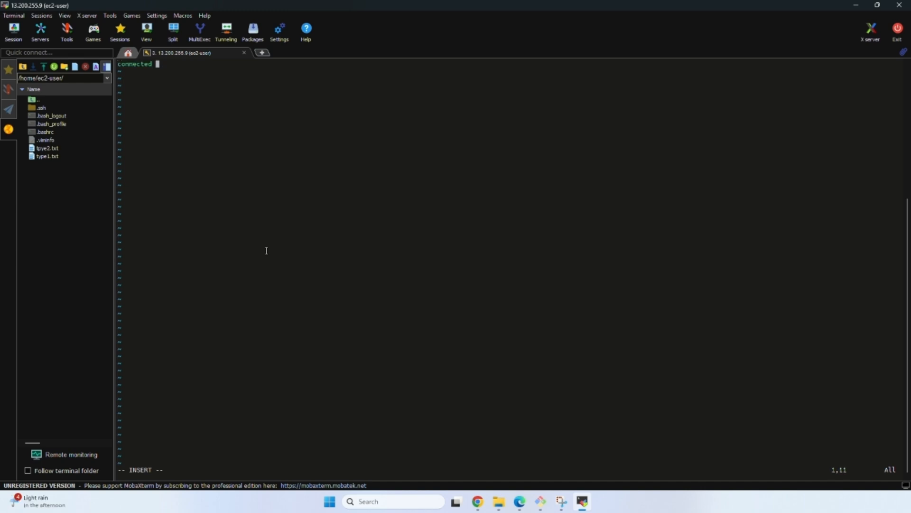
type("vm through mobaxterm")
key("Escape")
type(":")
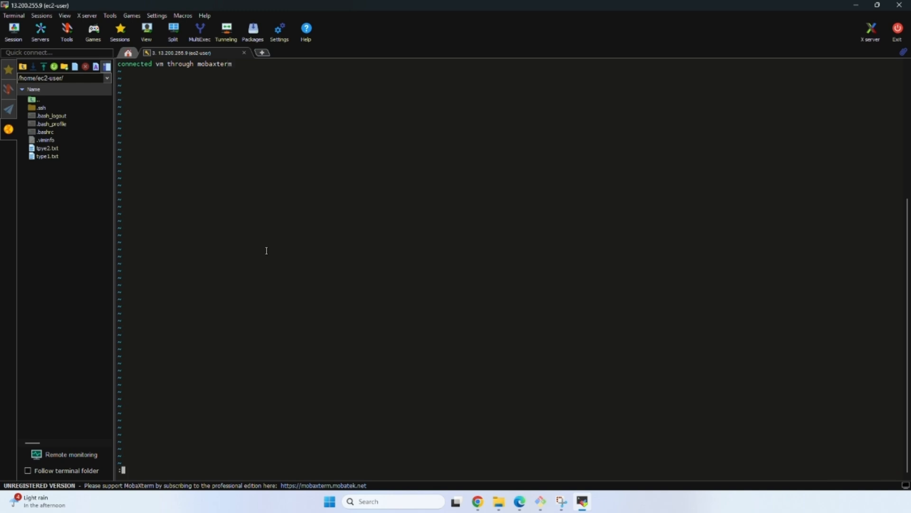
type("wq")
key("Return")
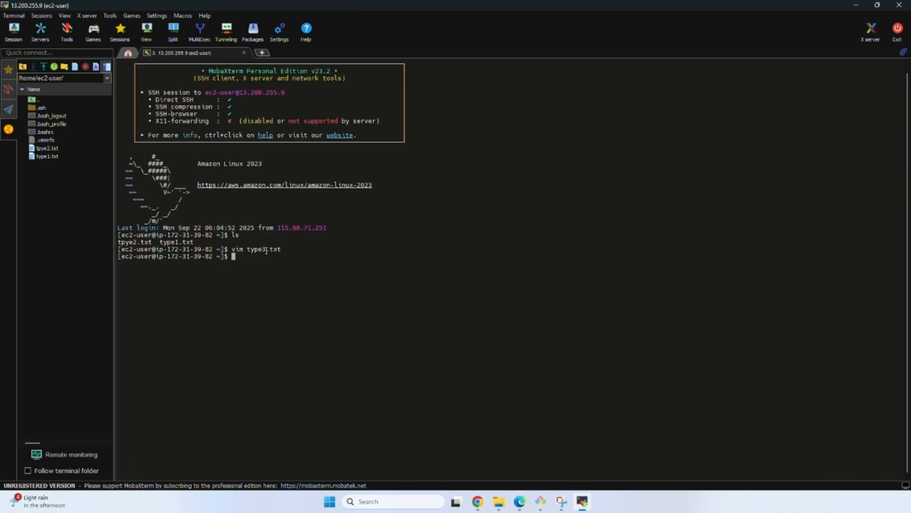
List the home directory's files on a cleared screen and display the contents of type3.txt.
key("ctrl+l")
type("ls")
key("Return")
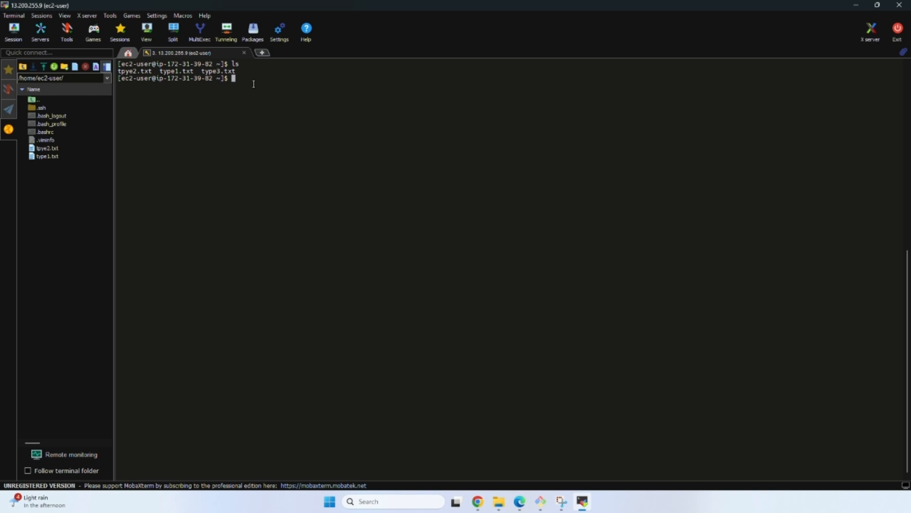
type("cat ")
type("t")
type("ype")
type("3")
key("Tab")
key("Return")
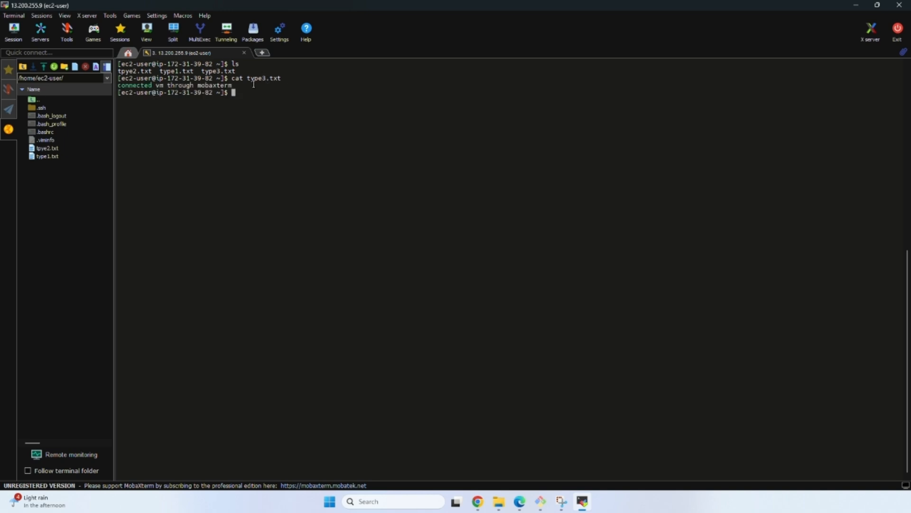
left_click(262, 53)
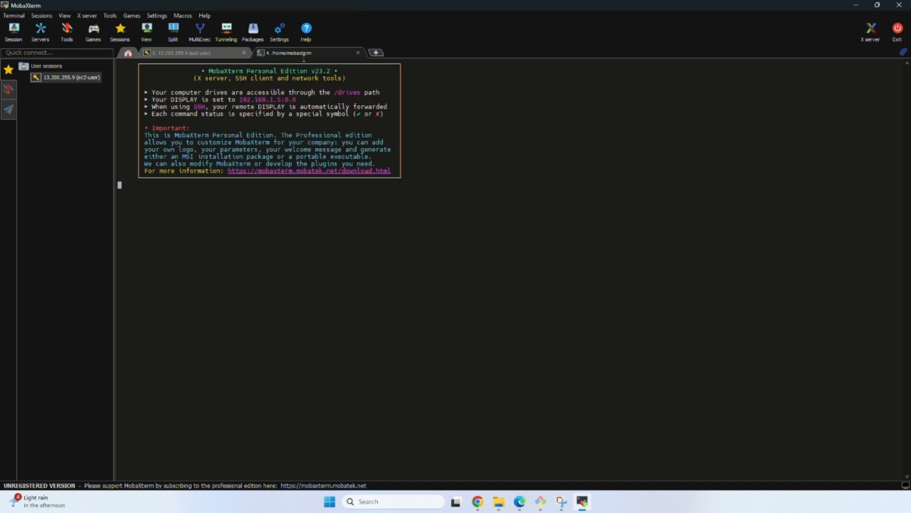
left_click(358, 52)
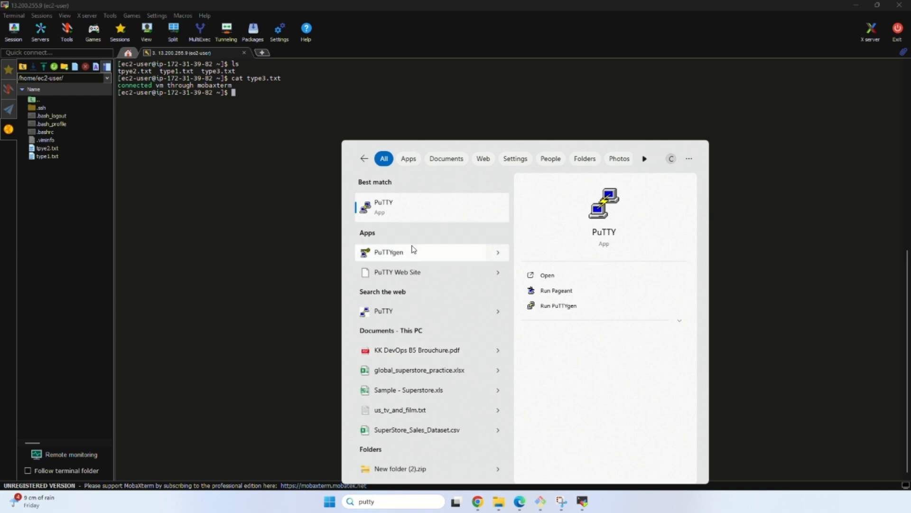
Switch to PuTTYgen and load the existing aws-key private key from C:\DevOps\demo, with all file types shown.
left_click(414, 257)
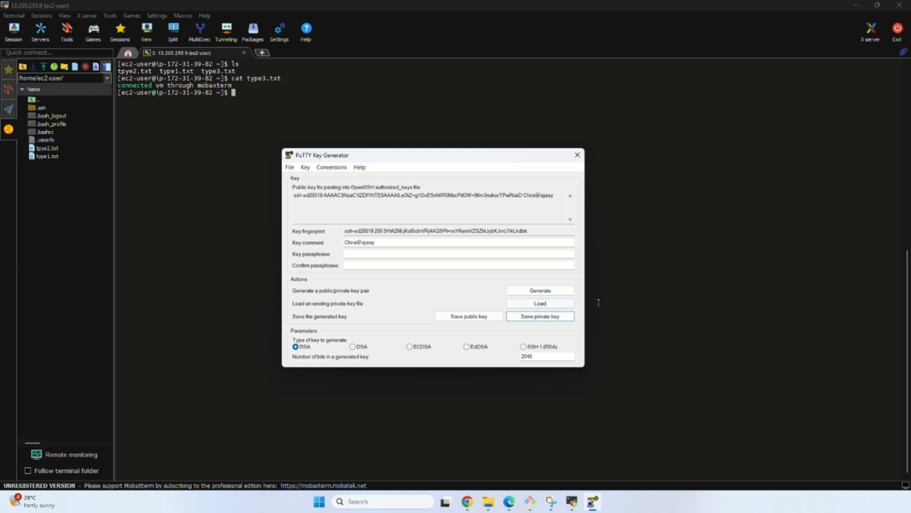
left_click(566, 306)
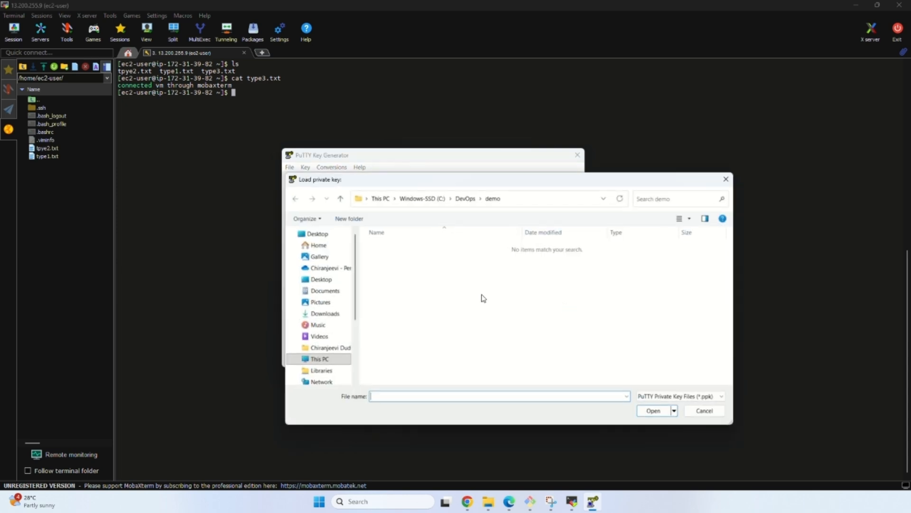
left_click(672, 396)
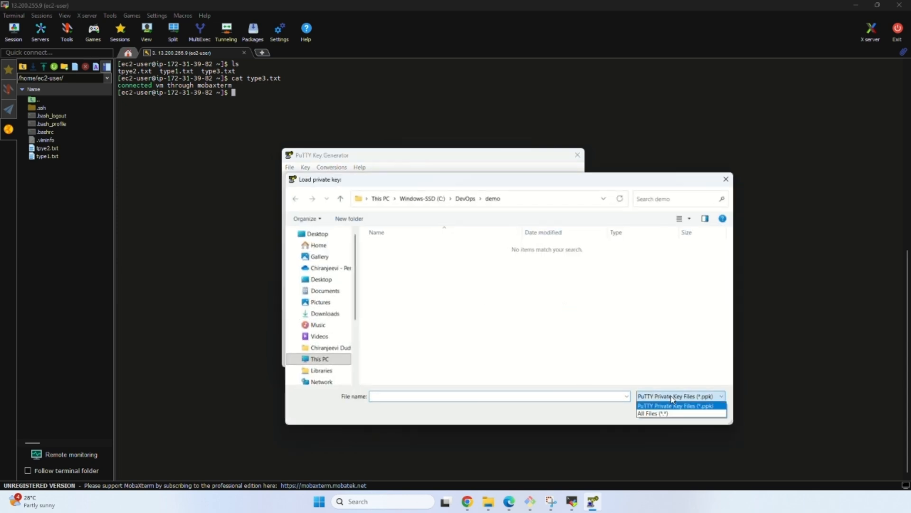
left_click(670, 413)
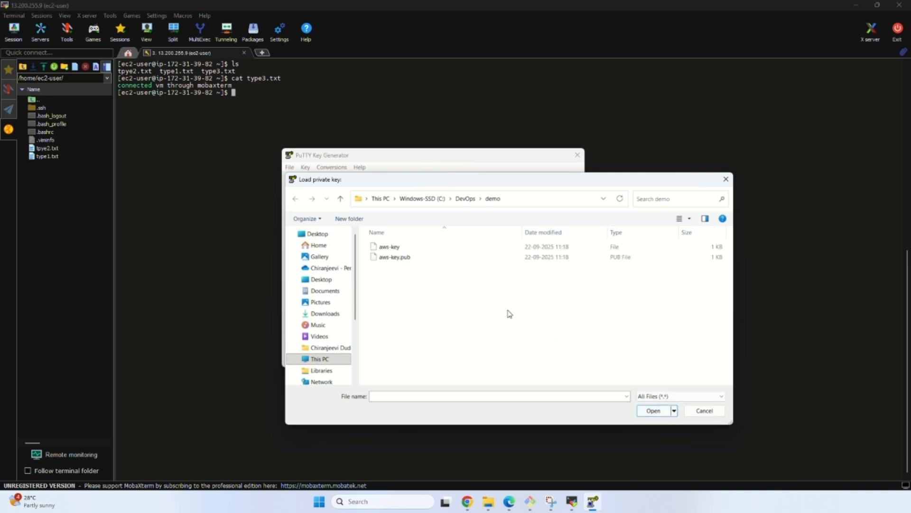
left_click(546, 246)
left_click(663, 412)
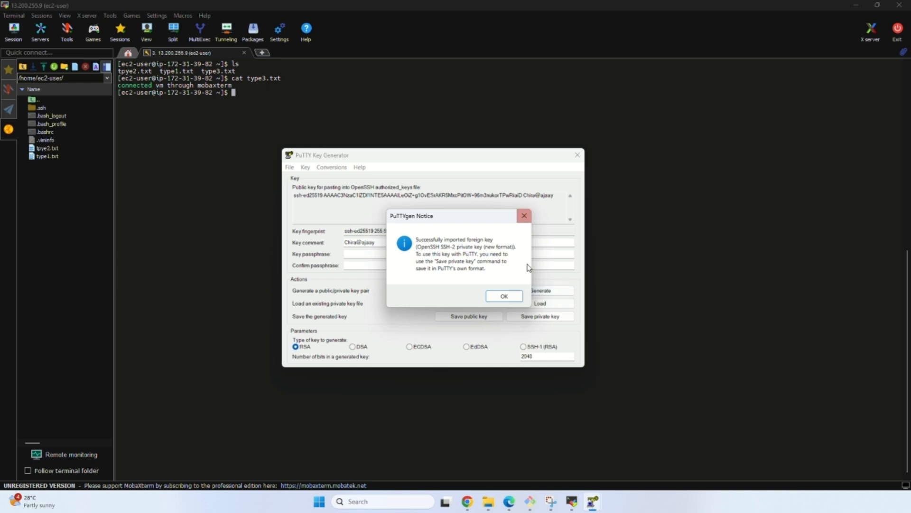
left_click(520, 298)
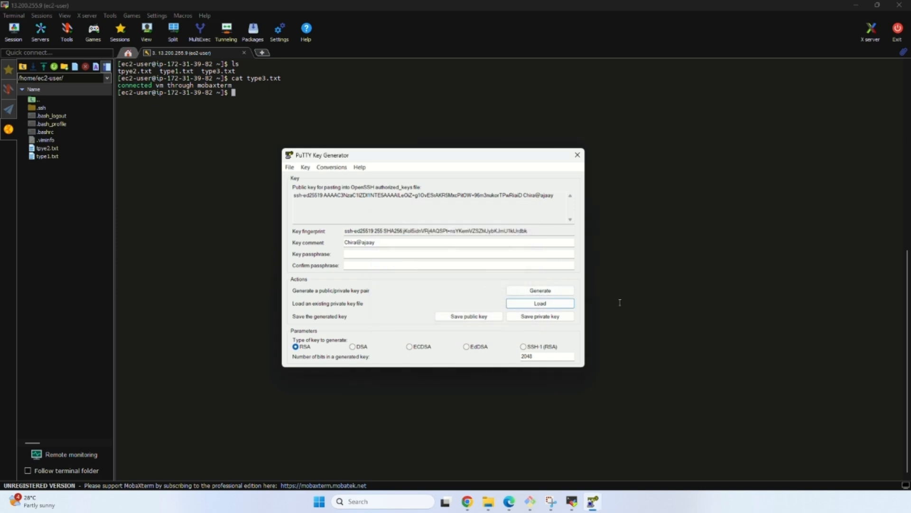
Save the loaded private key without a passphrase as a PuTTY .ppk file named ec2-user in the demo folder.
left_click(531, 320)
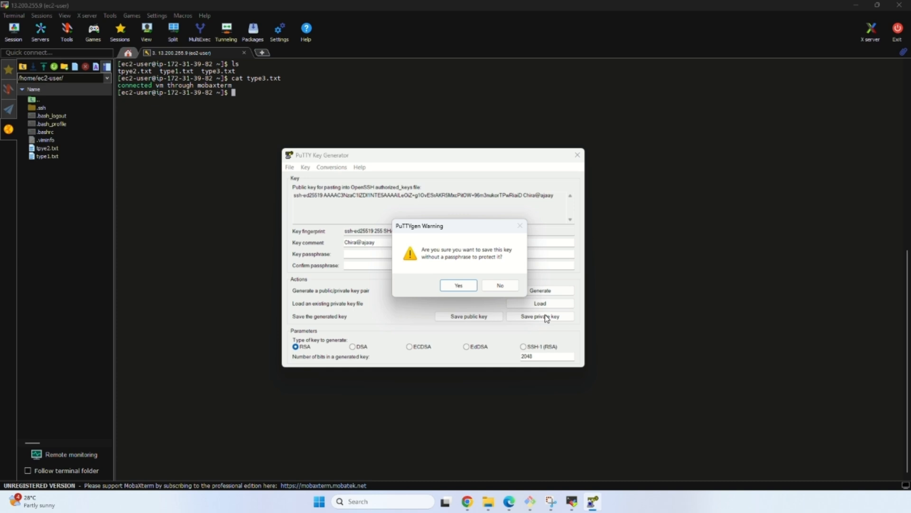
left_click(458, 285)
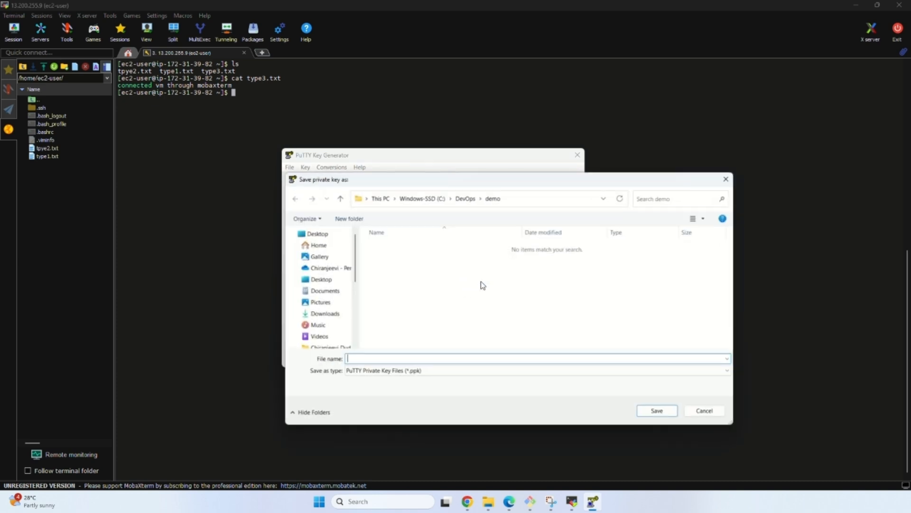
type("ec2-user")
left_click(656, 411)
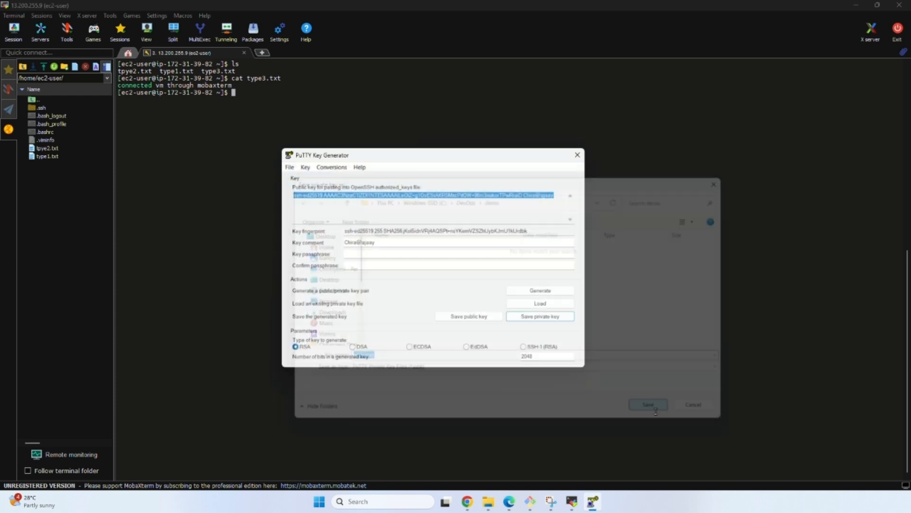
Switch to PuTTY and enter 13.200.255.9 as the host for the connection.
left_click(396, 505)
type("p")
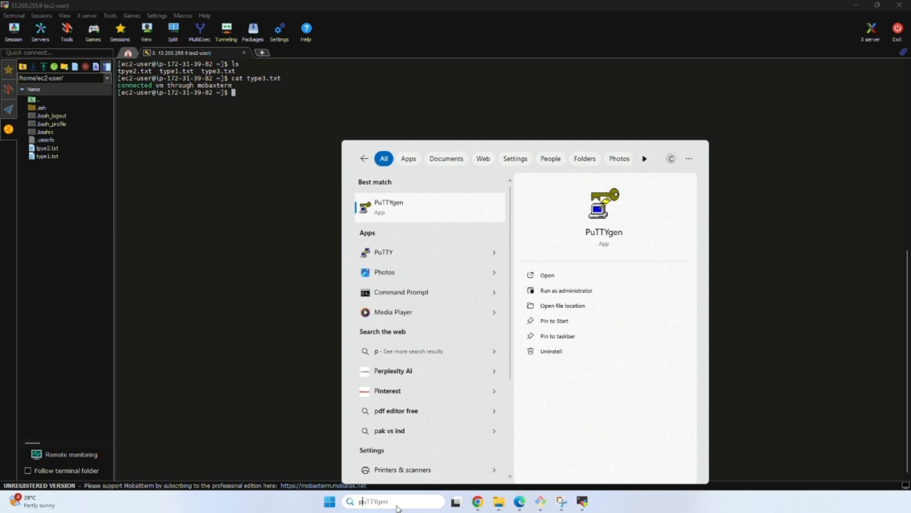
left_click(410, 255)
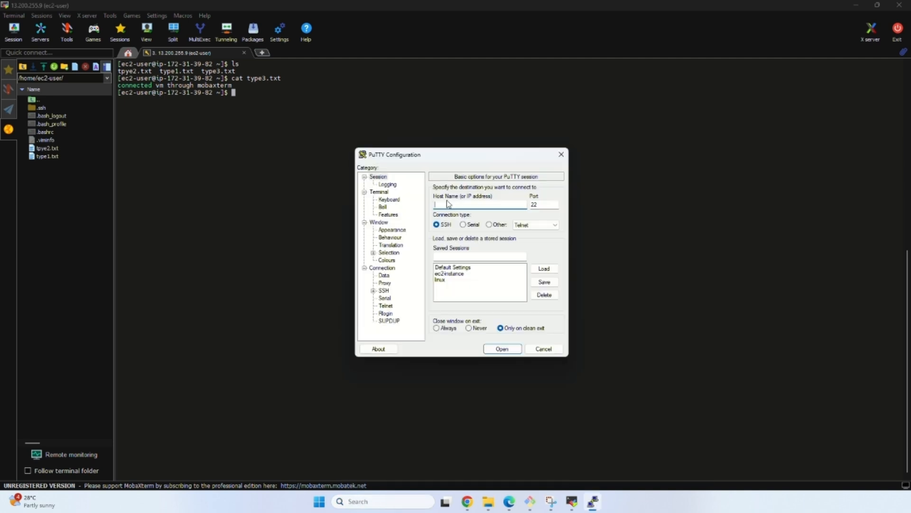
type("13.200.255.9")
Set the SSH authentication credentials to use the private key file ec2-user.ppk from C:\DevOps\demo.
left_click(380, 291)
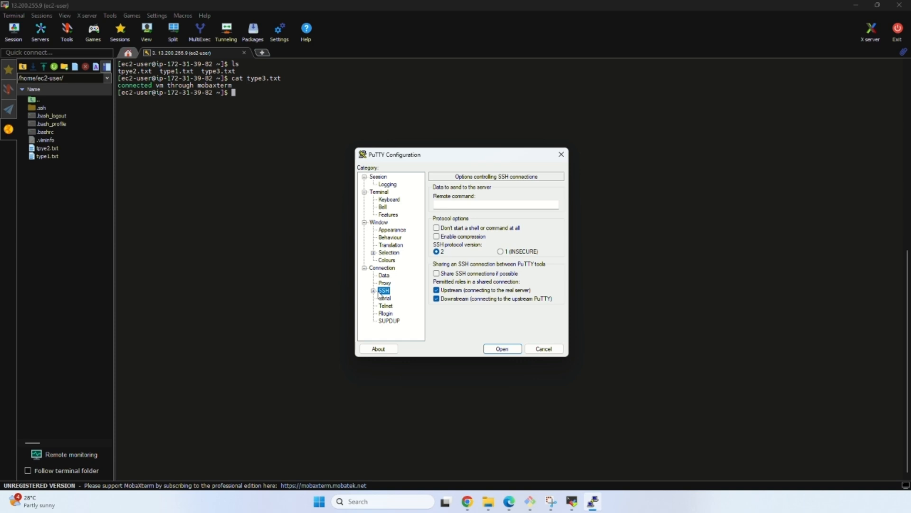
left_click(373, 291)
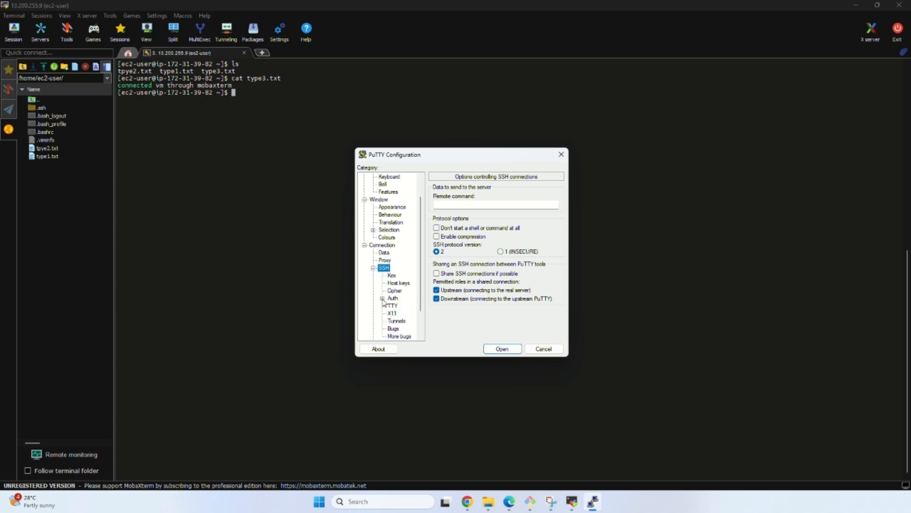
left_click(382, 298)
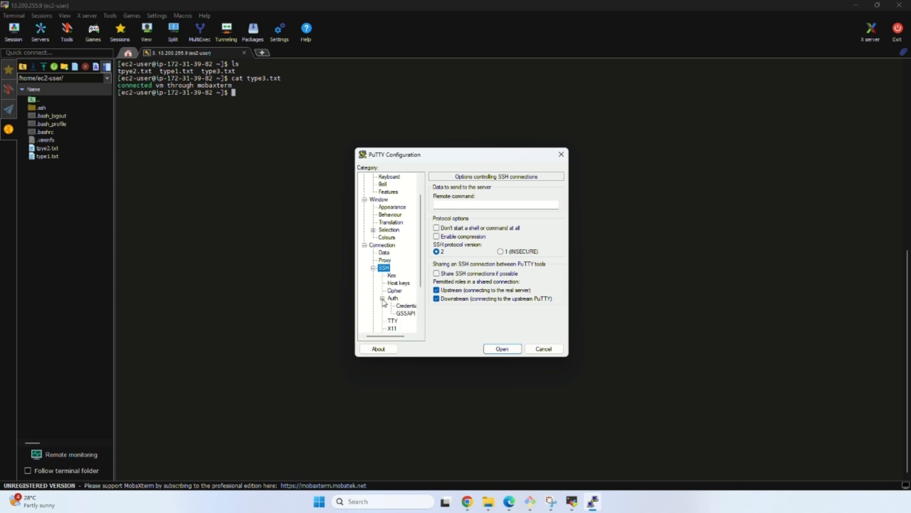
left_click(406, 307)
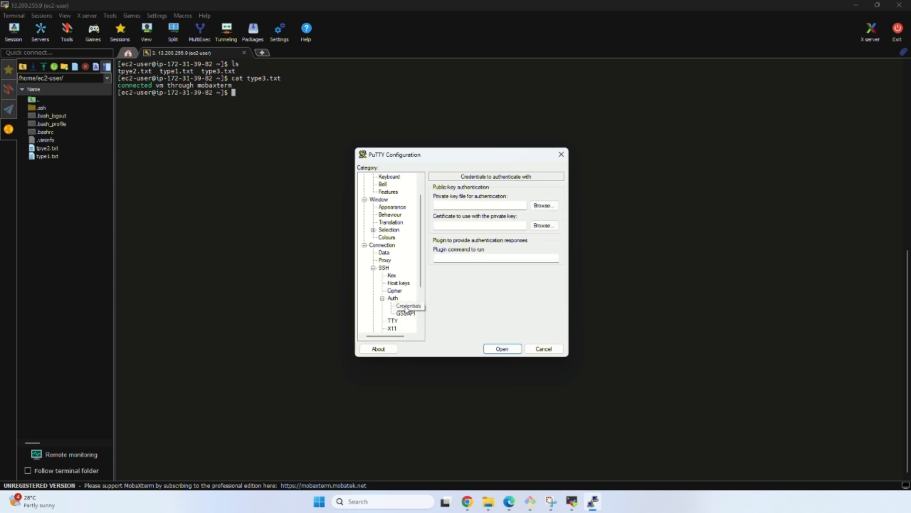
left_click(544, 205)
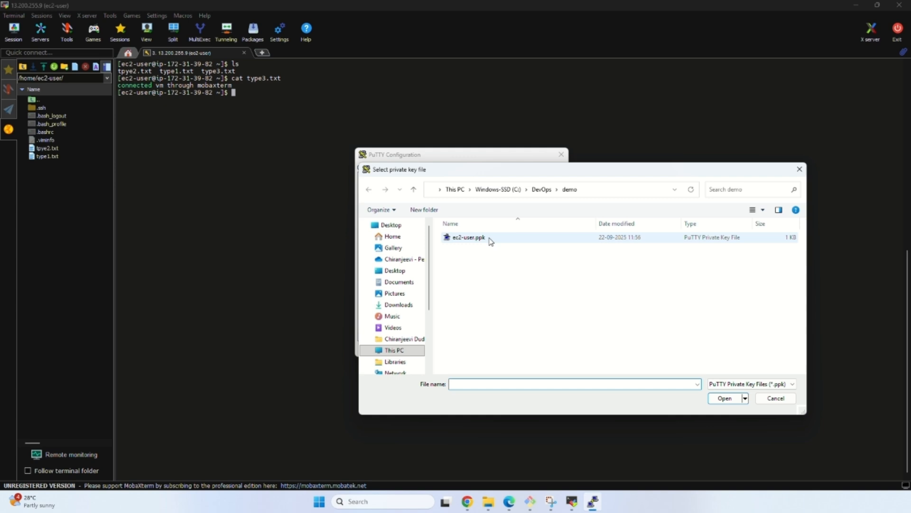
left_click(491, 240)
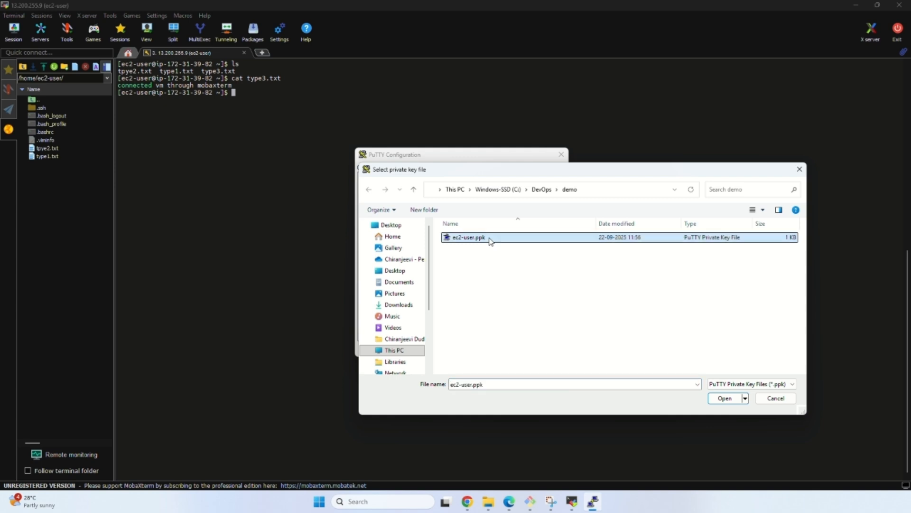
left_click(725, 398)
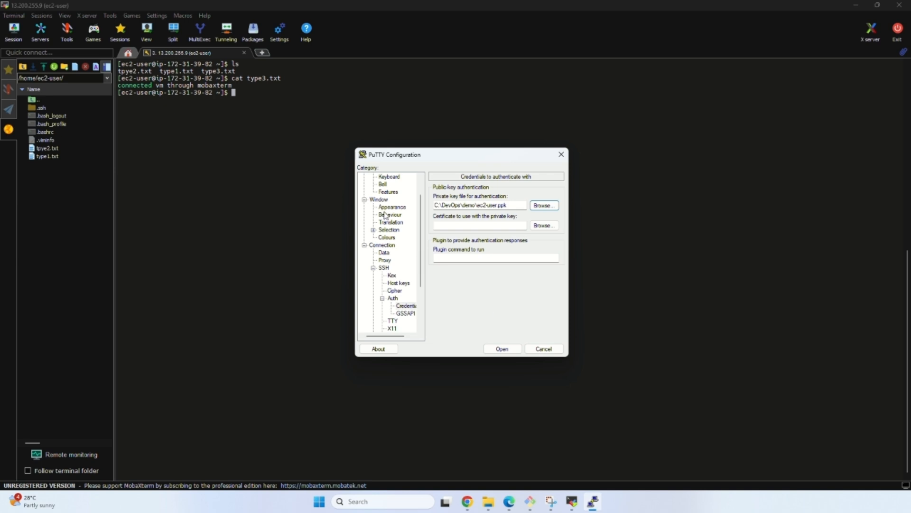
Save the connection settings as a session named ec2-instance.
scroll(386, 216, "up", 1)
left_click(375, 178)
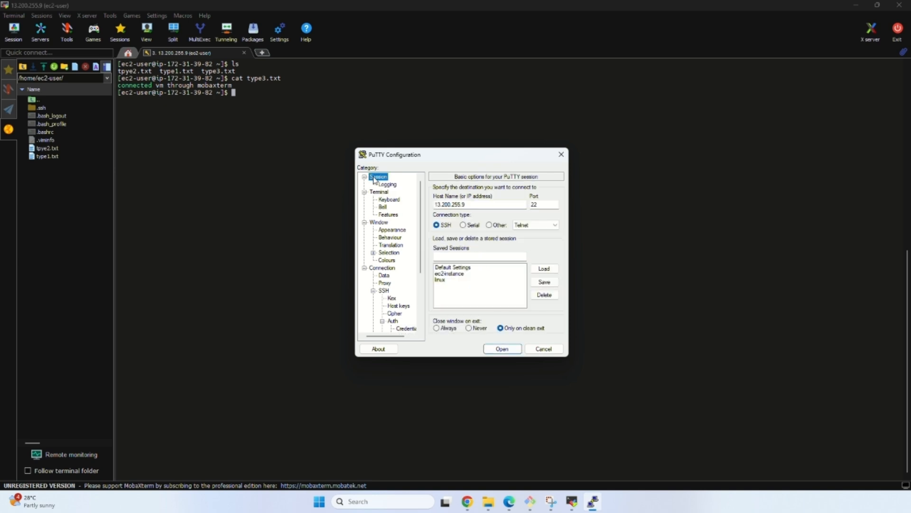
left_click(474, 257)
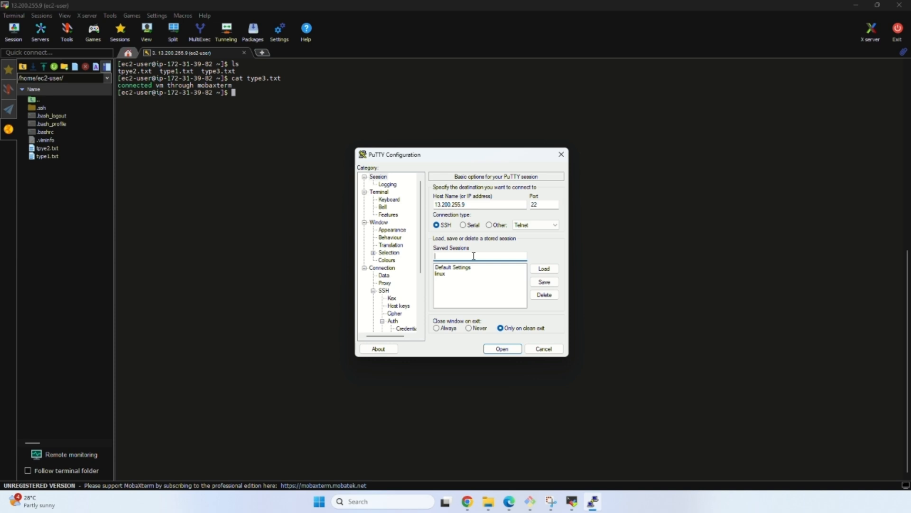
type("ec2-")
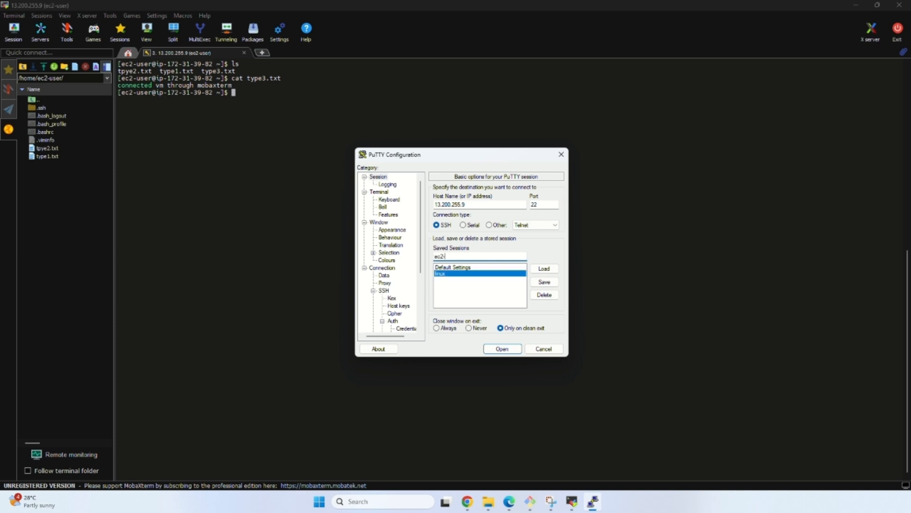
type("instance")
left_click(545, 283)
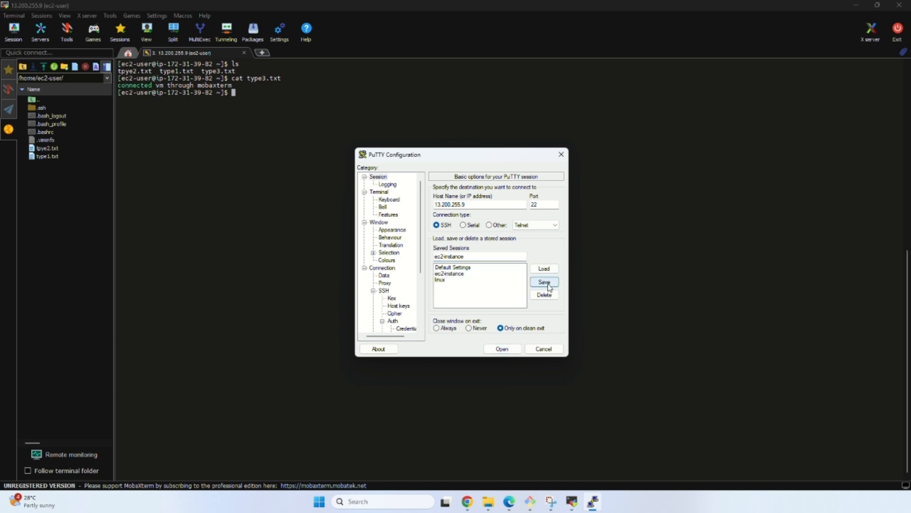
Open the saved ec2-instance session and log in as ec2-user.
left_click(458, 275)
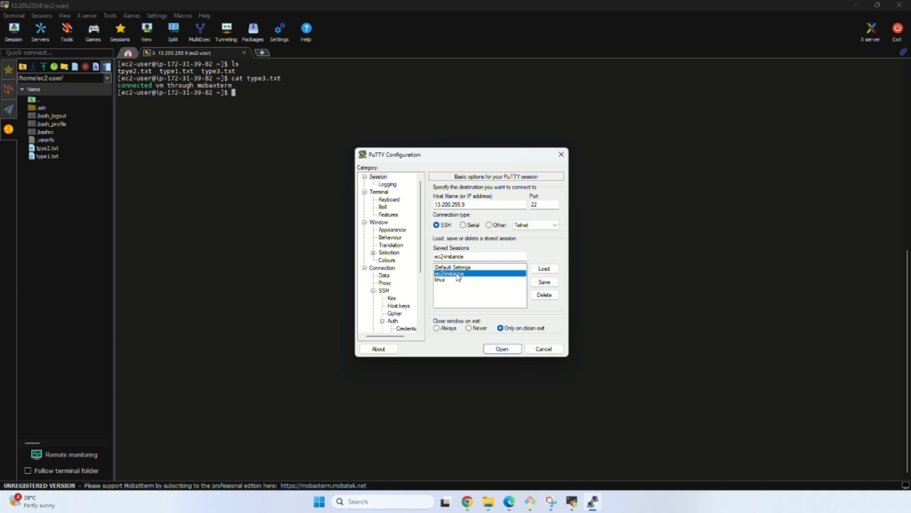
left_click(511, 349)
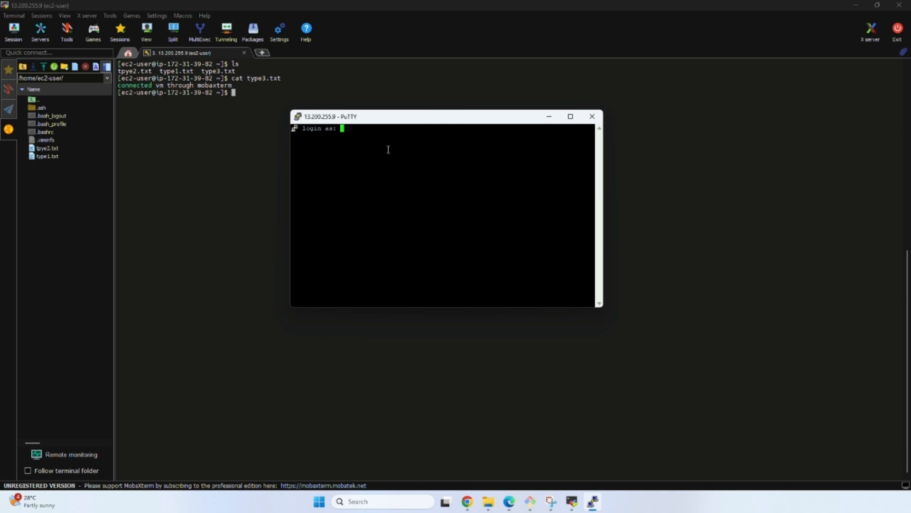
type("ec2-user")
key("Return")
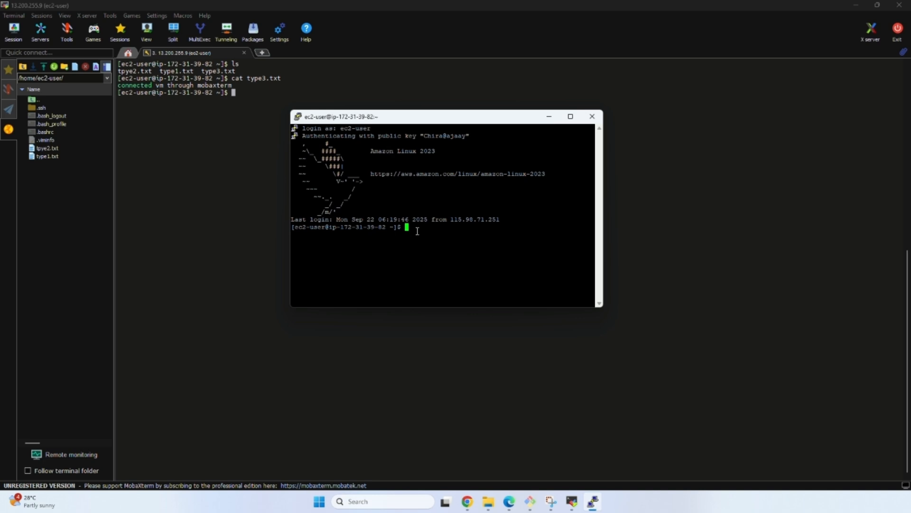
Maximize the PuTTY terminal window and list the home directory's files with ls.
left_click(570, 117)
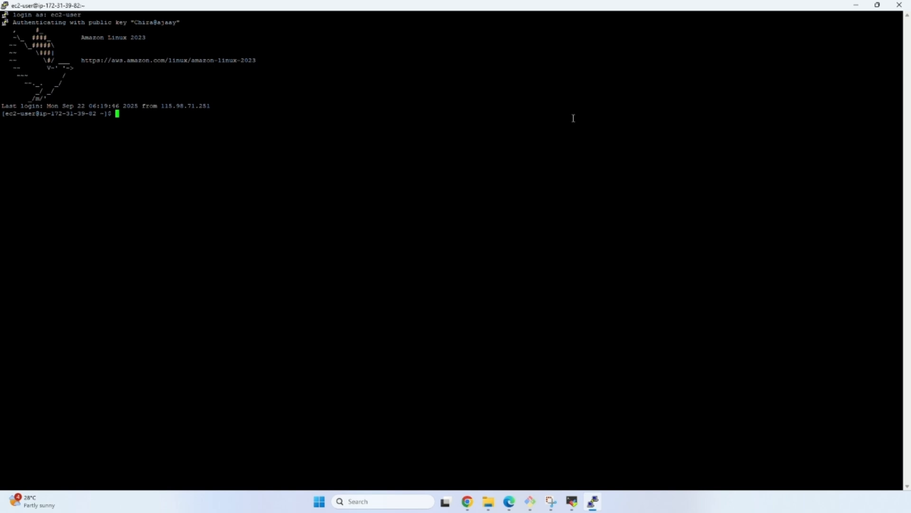
type("ls")
key("Return")
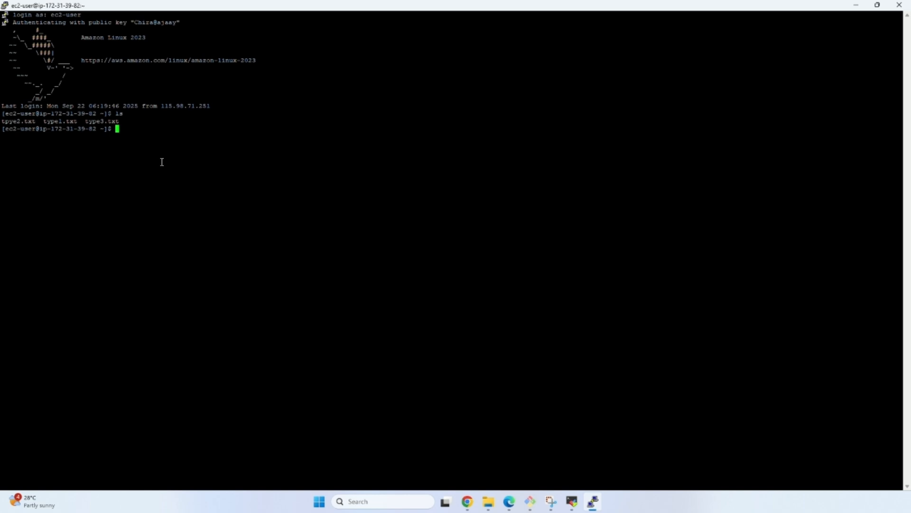
Create type4.txt in Vim and enter insert mode.
type("vim type4.txt")
key("Return")
key("i")
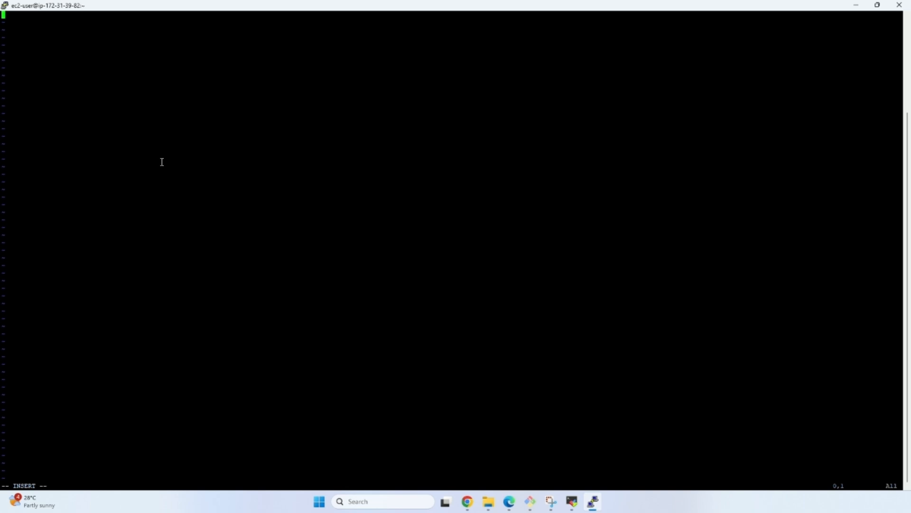
Write "connected VM through putty" in type4.txt, then save the file and quit Vim.
type("connected VM through putty")
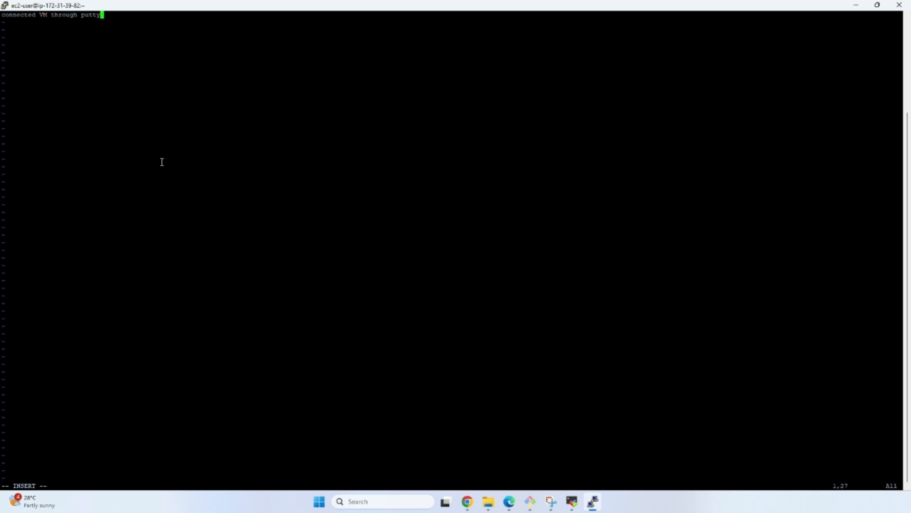
key("Escape")
type(":wq")
key("Return")
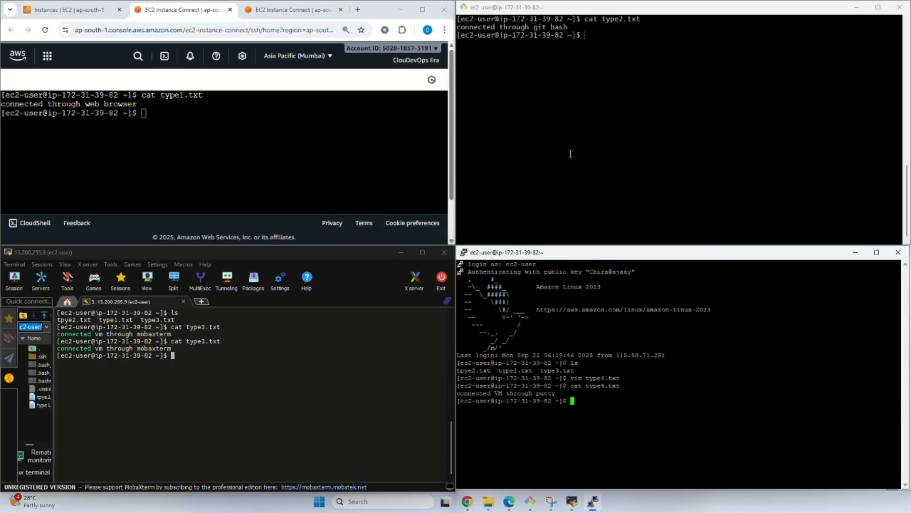
Review the file contents displayed in the browser, Git Bash, MobaXterm and PuTTY sessions side by side.
left_click(211, 144)
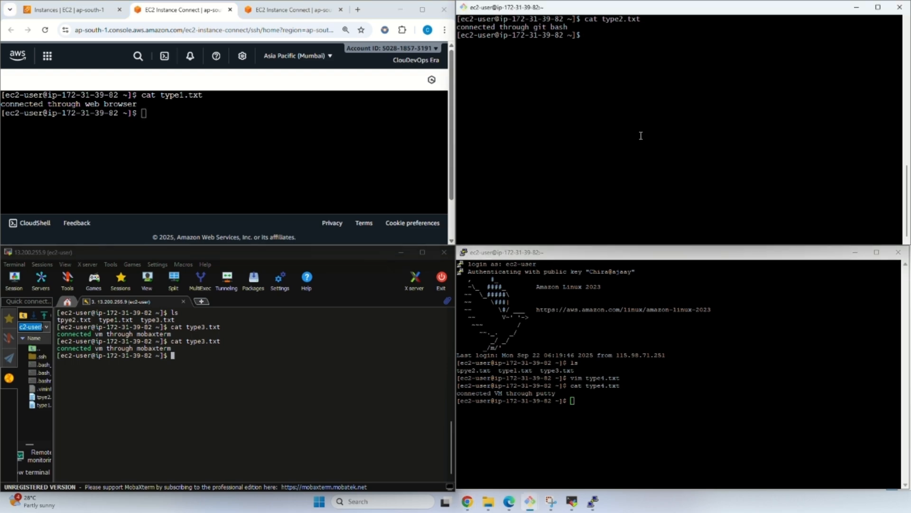
left_click(283, 372)
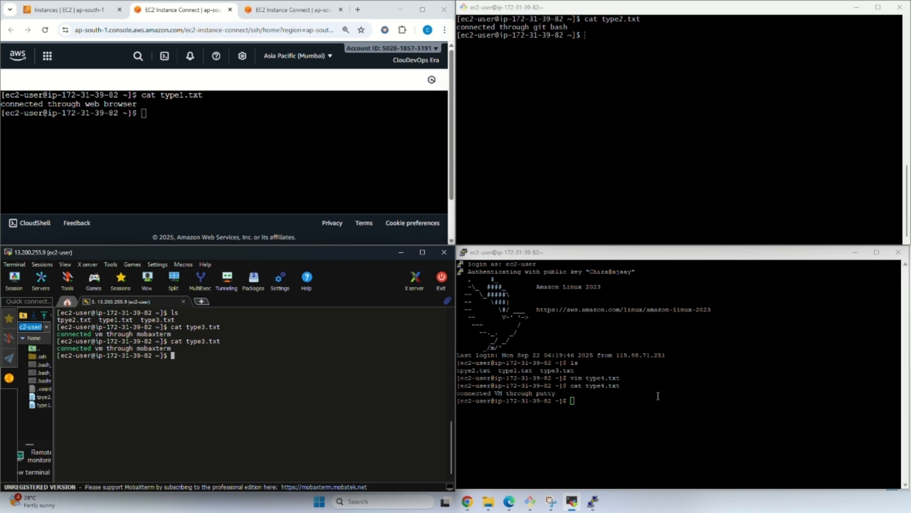
left_click(650, 409)
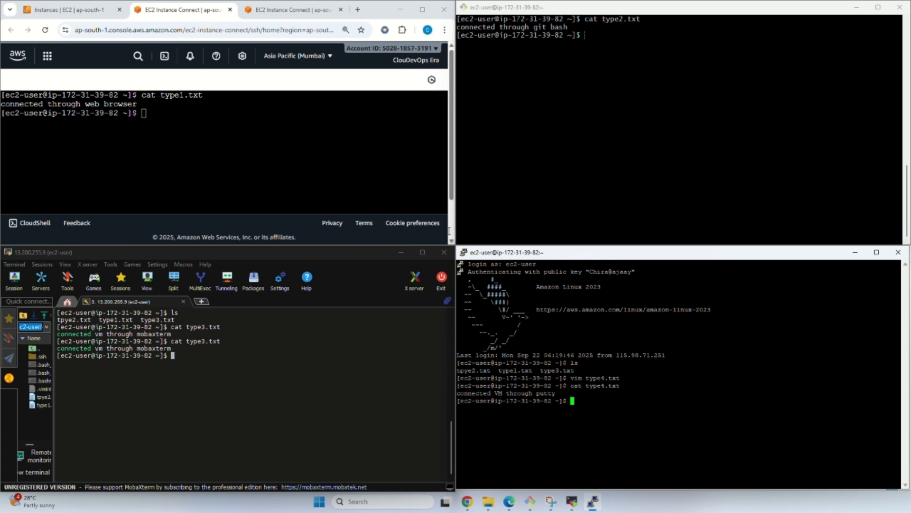
left_click(335, 346)
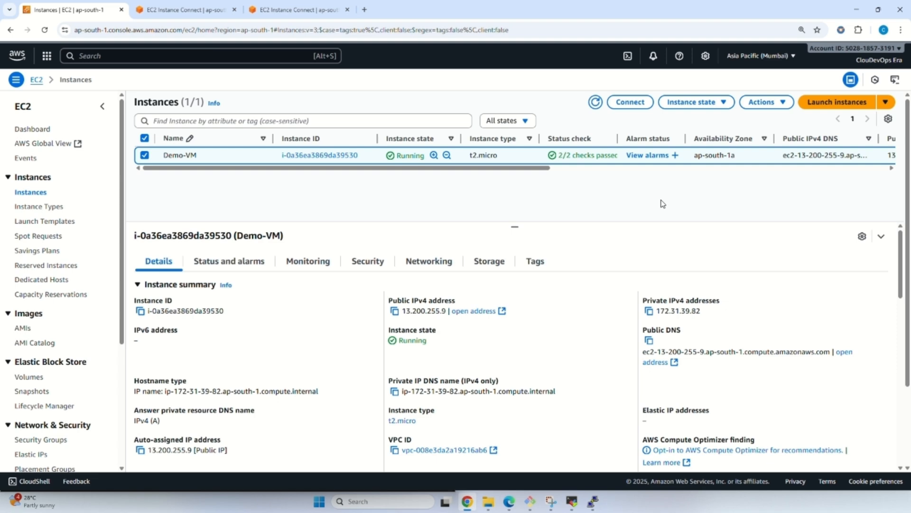
Terminate the Demo-VM instance from the EC2 instances list, leaving the OS shutdown unskipped.
left_click(694, 101)
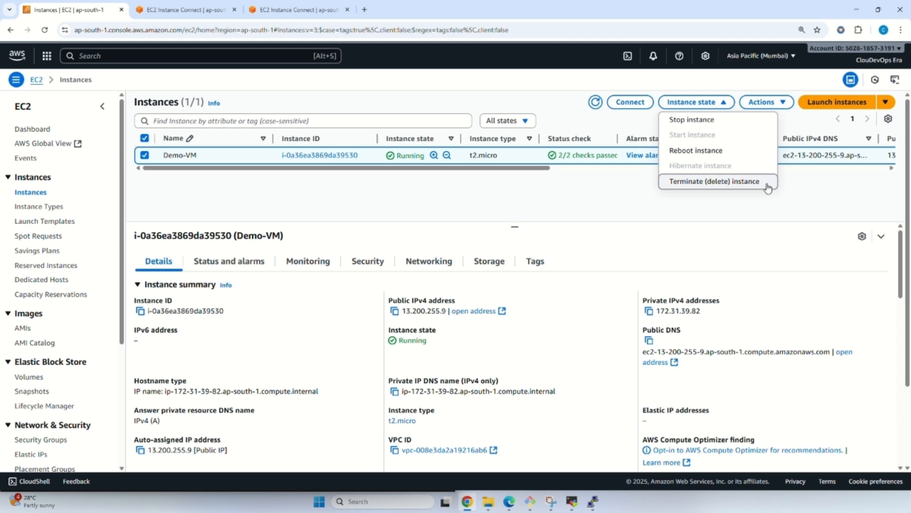
left_click(726, 184)
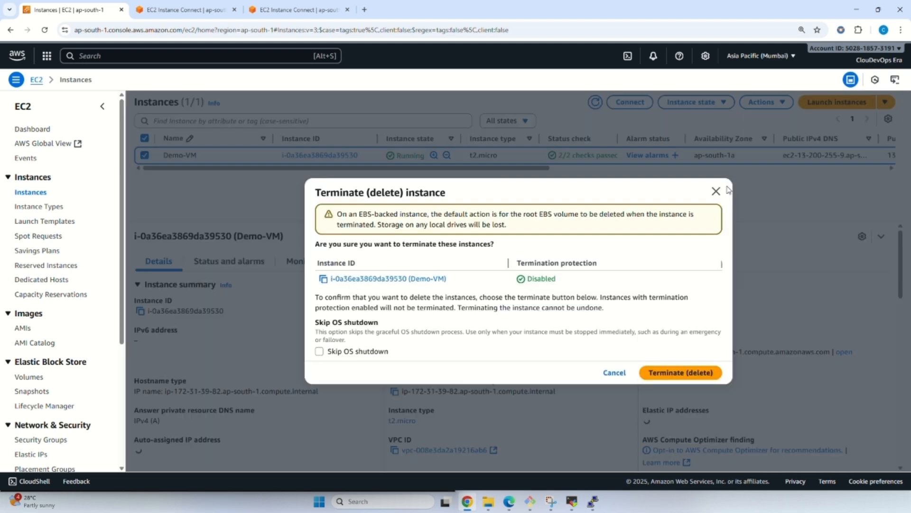
left_click(663, 372)
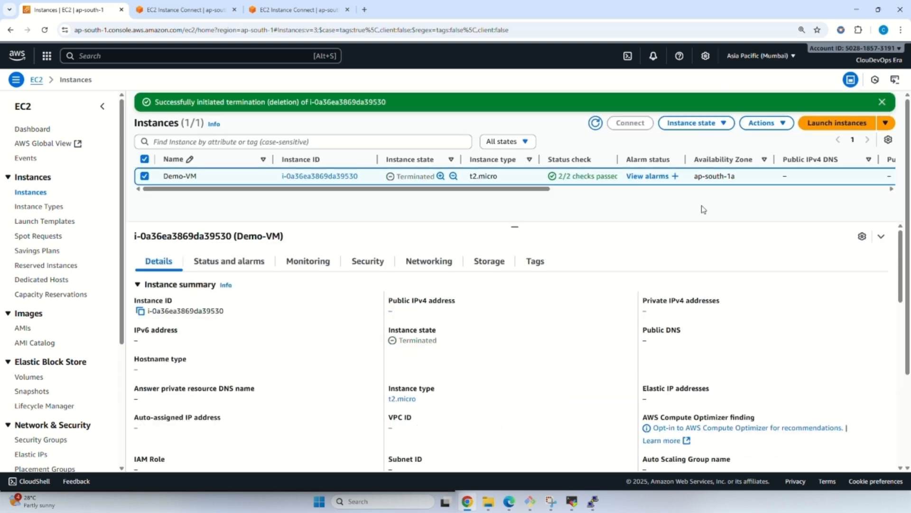